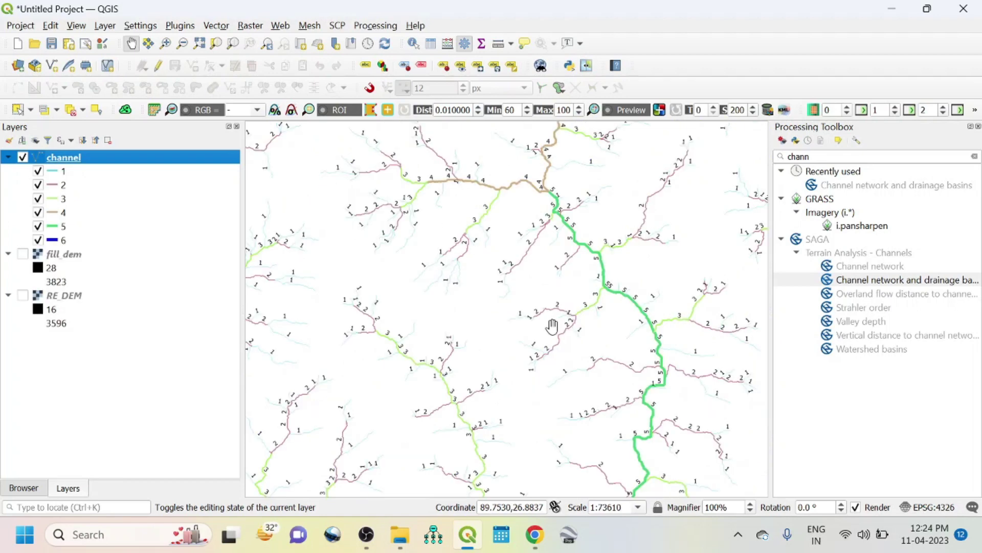
Pan the map view downward over the channel network.
left_click_drag(552, 326, 537, 441)
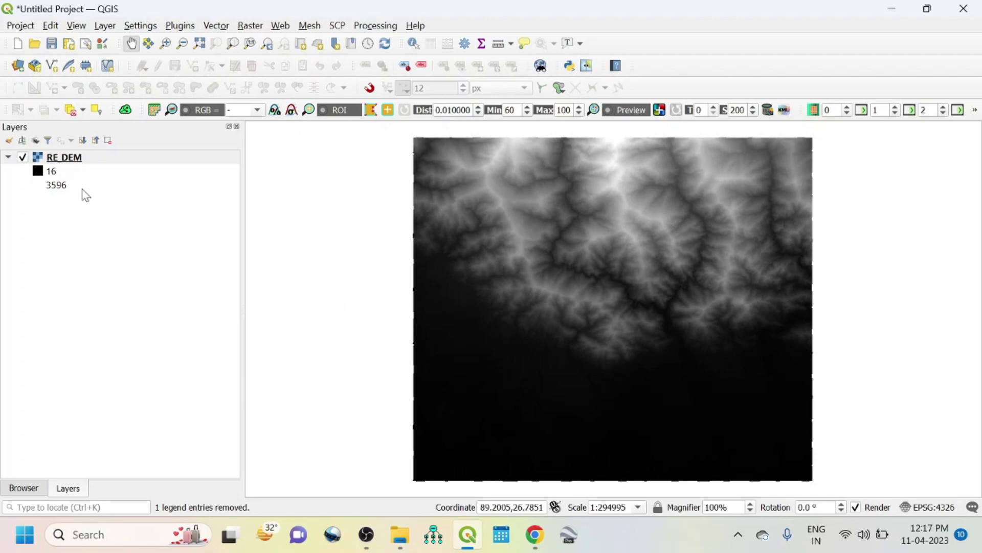
right_click(74, 164)
left_click(160, 390)
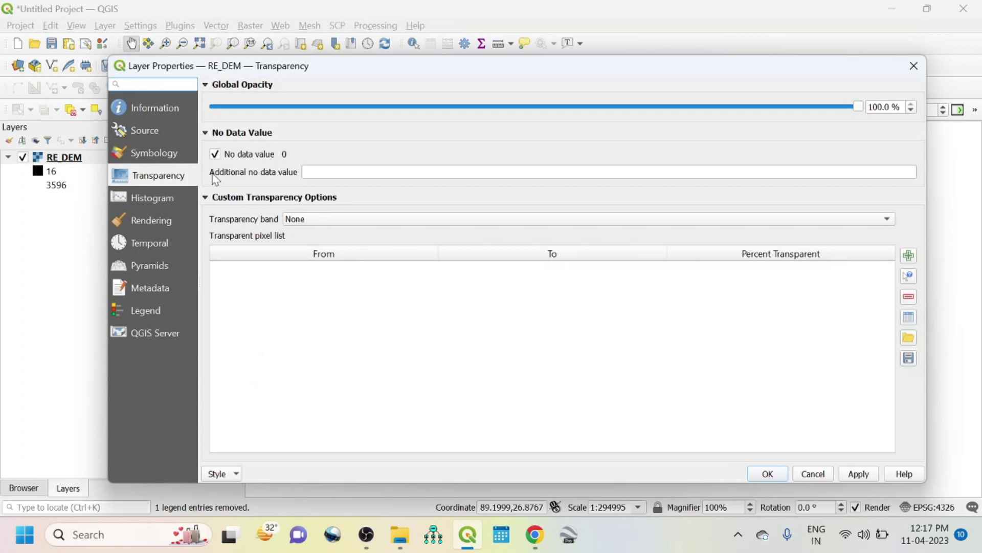
left_click(142, 127)
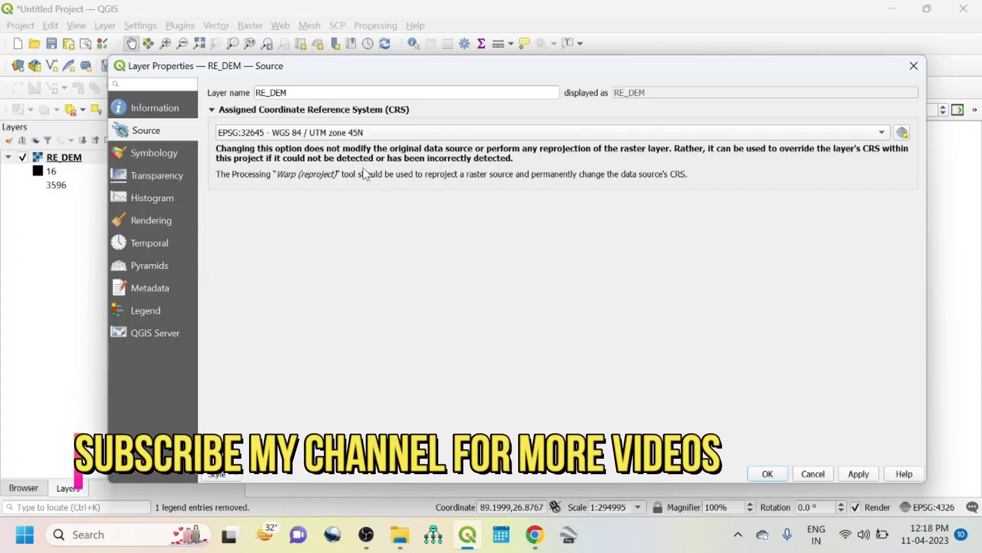
left_click(913, 67)
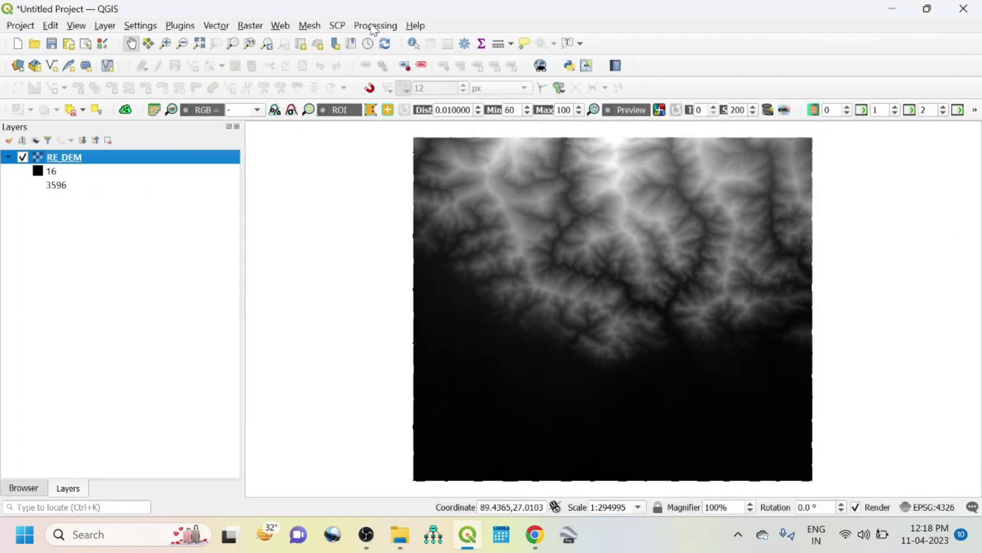
Show the Processing Toolbox and launch SAGA Fill sinks (Wang & Liu) on RE_DEM.
left_click(374, 29)
left_click(377, 44)
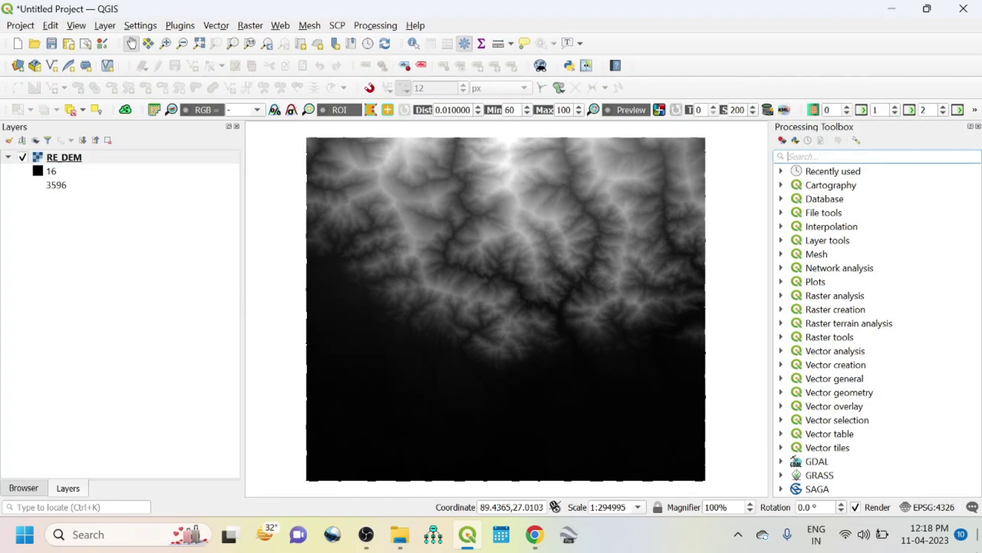
type("fi")
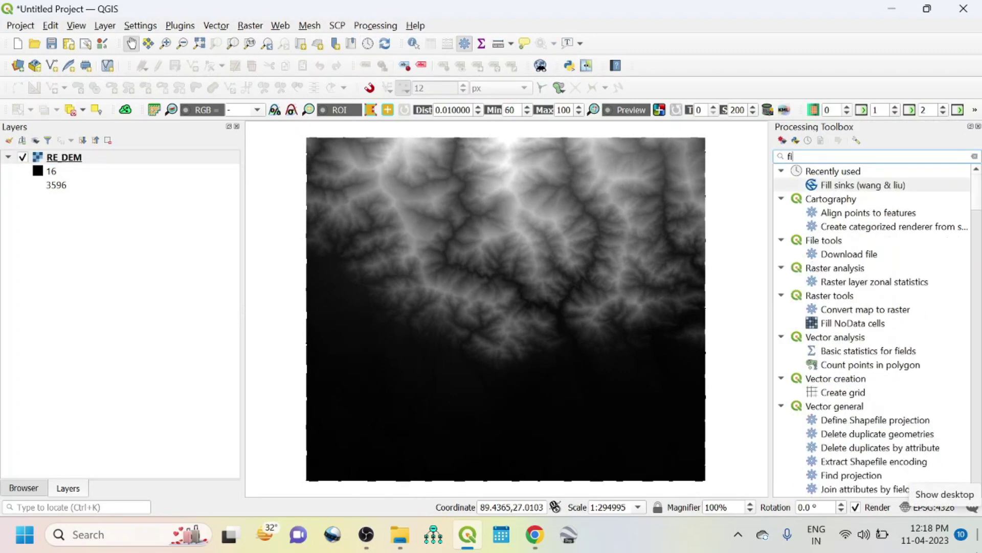
type("ll")
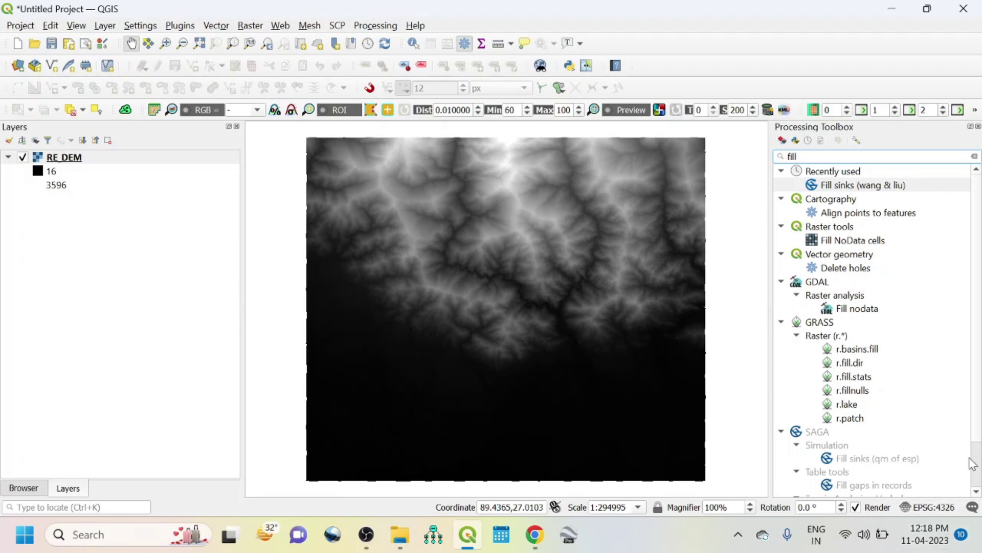
left_click(975, 491)
left_click(976, 491)
left_click(976, 491)
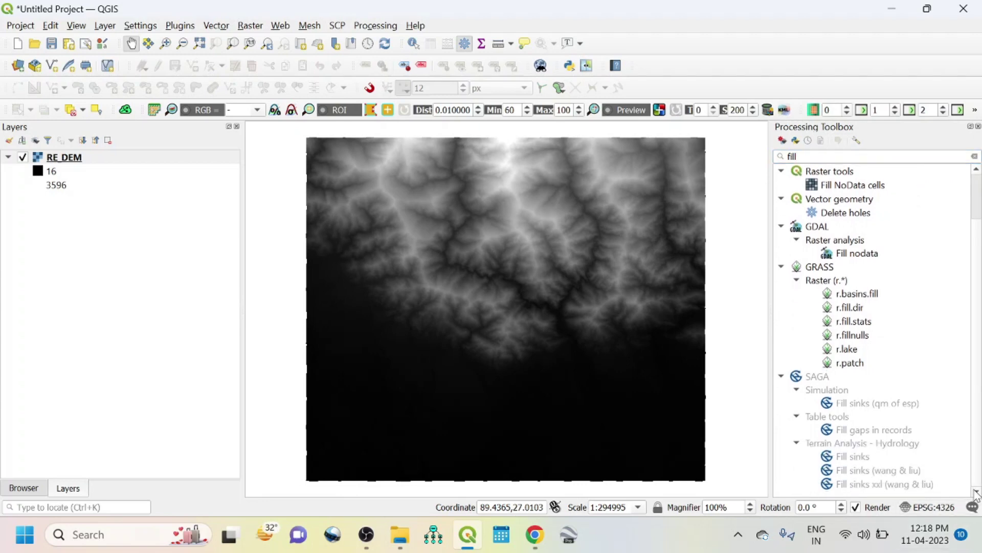
double_click(845, 471)
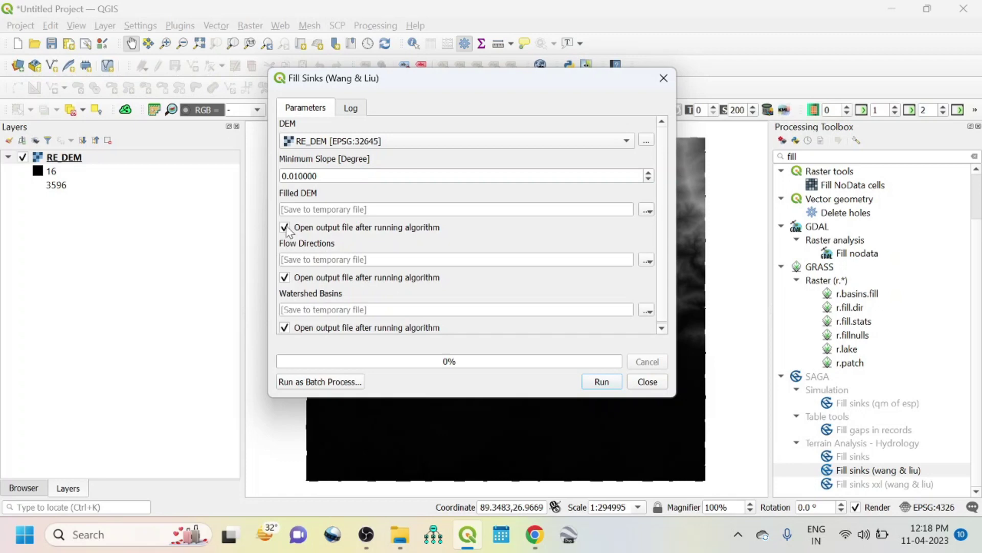
Save the filled DEM as fill_dem.sdat in a new 'stream order' folder under RIVER.
left_click(647, 209)
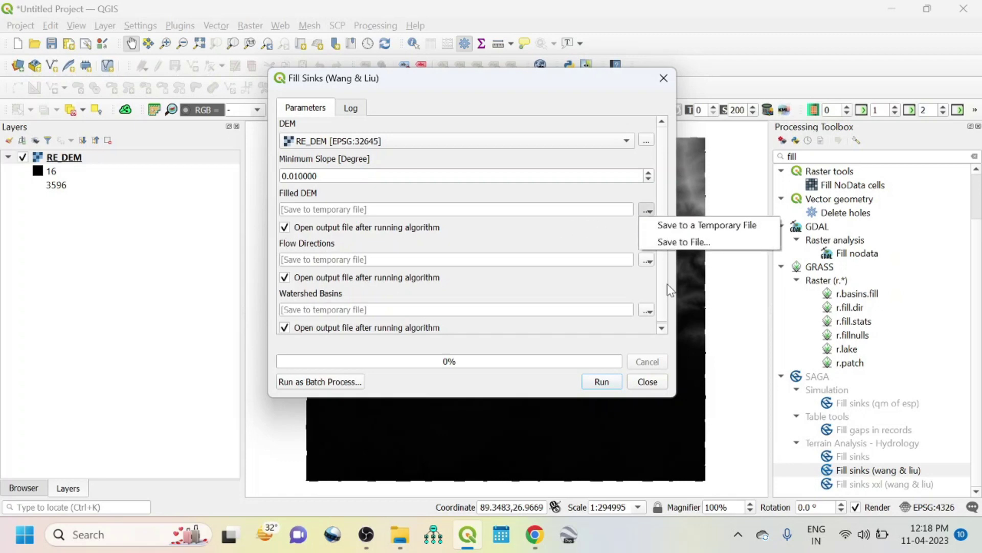
left_click(679, 243)
left_click(427, 126)
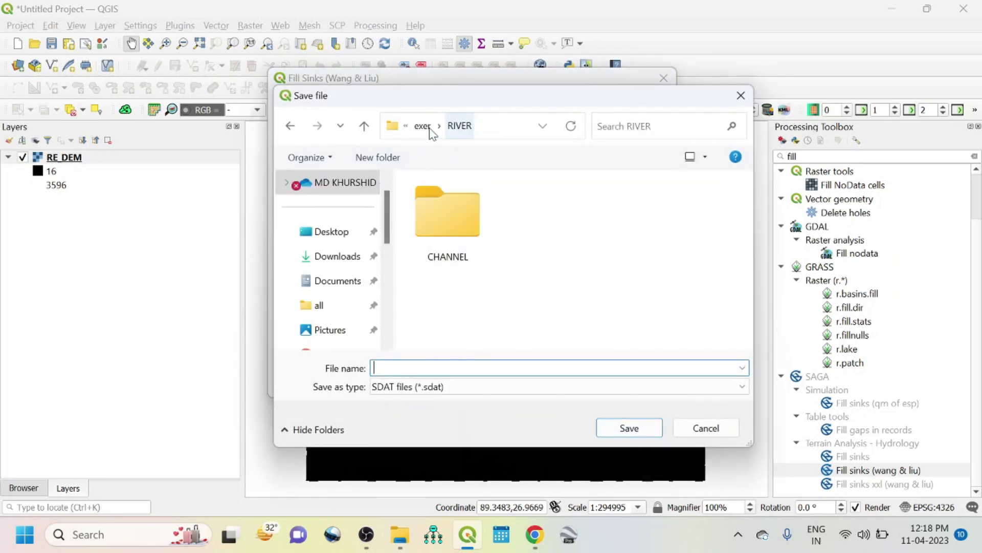
left_click(377, 157)
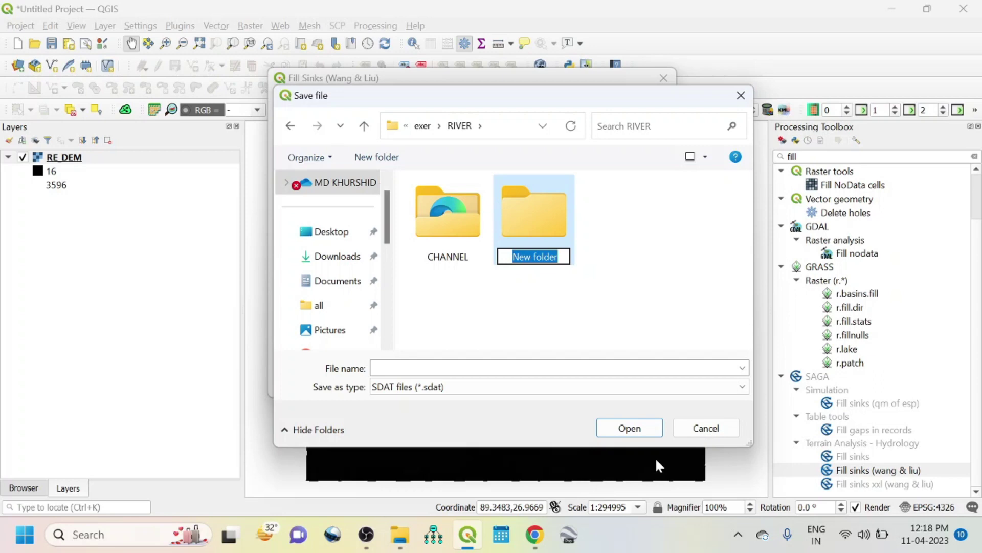
type("stre")
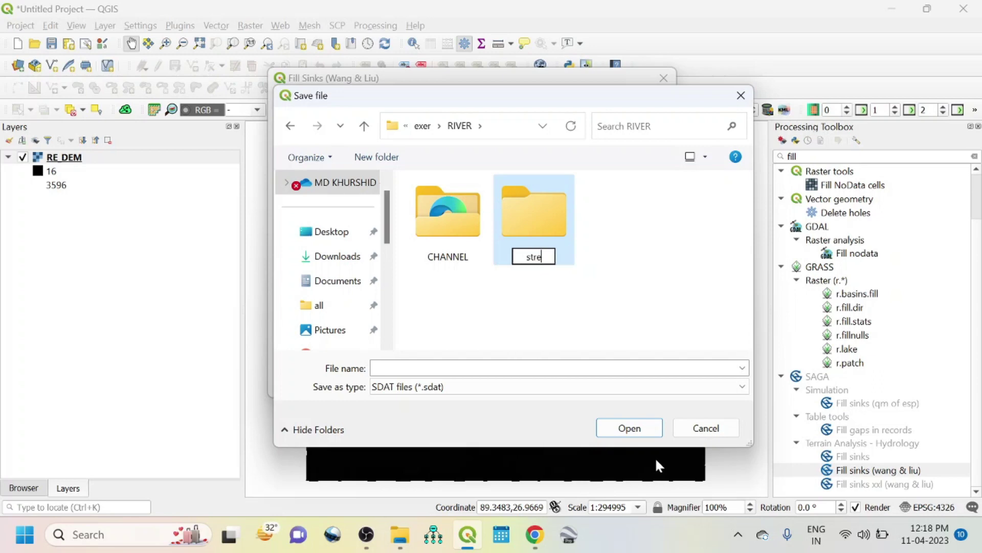
type("am order")
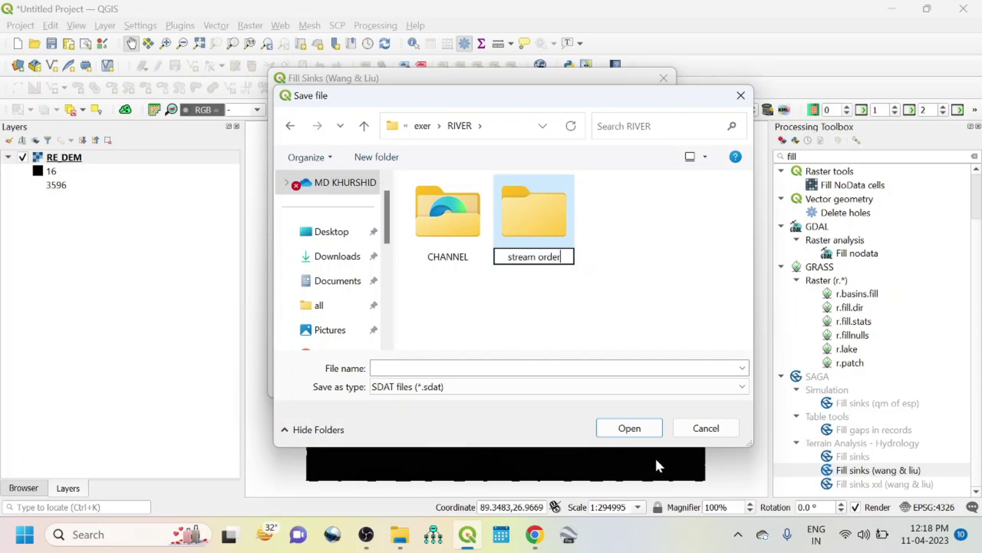
left_click(544, 199)
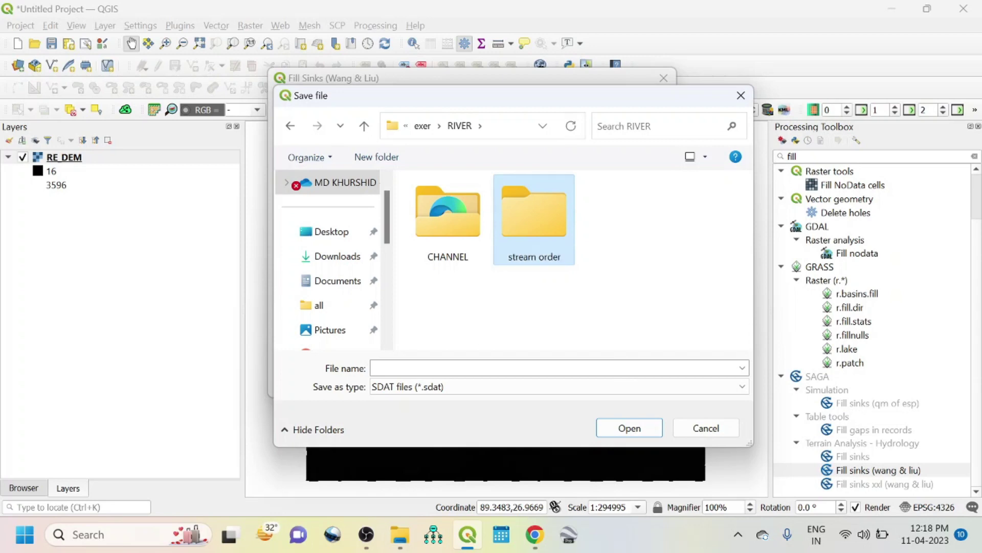
mouse_move(534, 218)
double_click(541, 248)
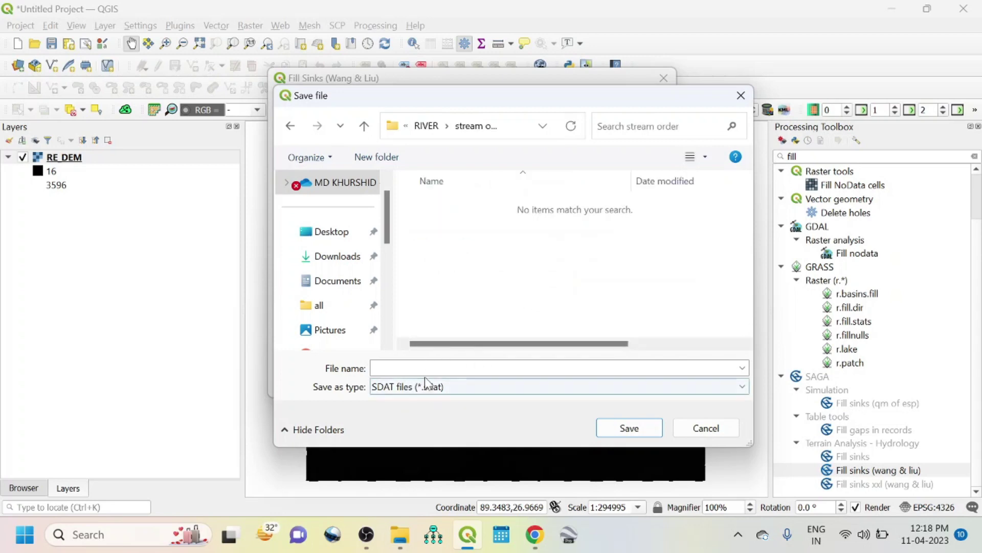
type("fi")
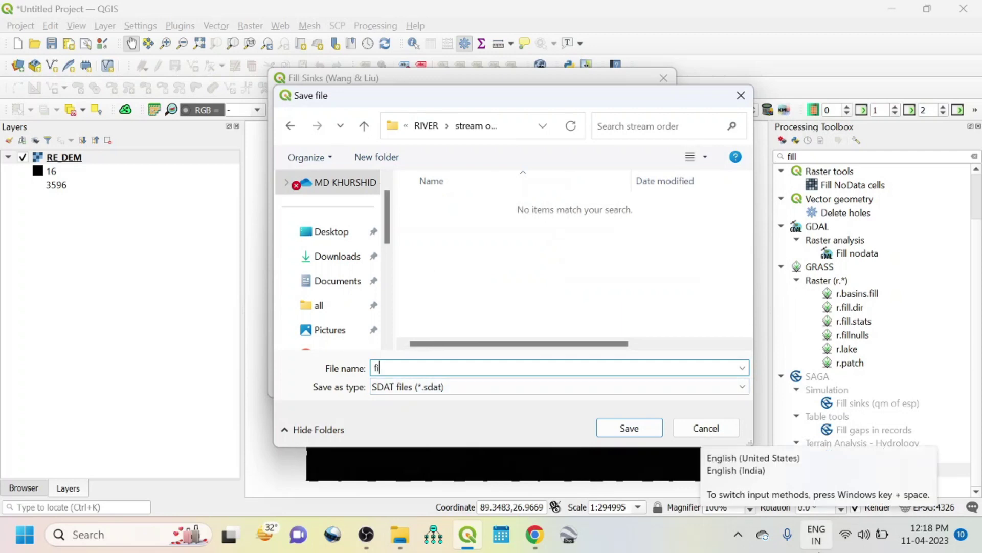
type("ll_de")
type("m")
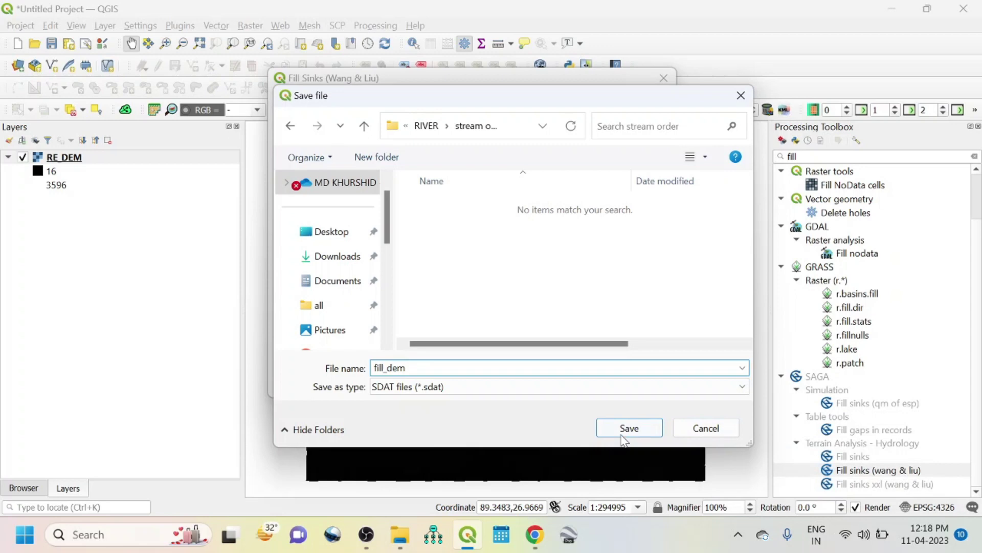
left_click(623, 430)
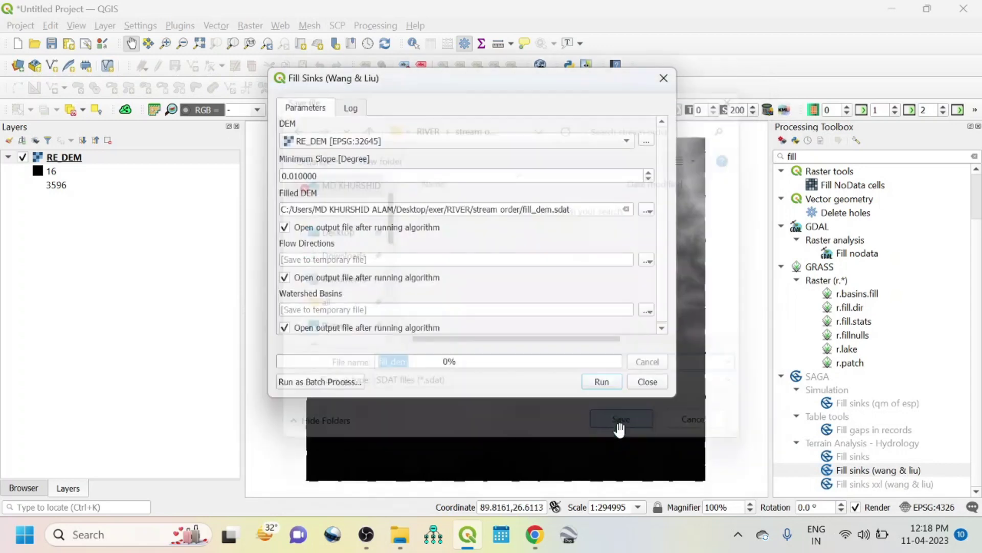
Skip loading the Flow Directions and Watershed Basins outputs and run Fill Sinks.
left_click(284, 278)
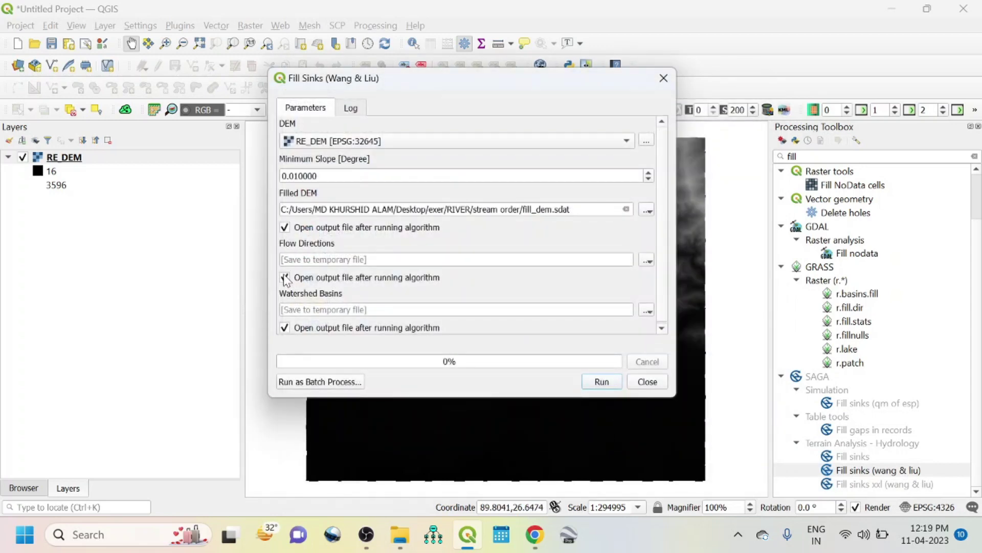
left_click(285, 326)
left_click(285, 327)
left_click(660, 330)
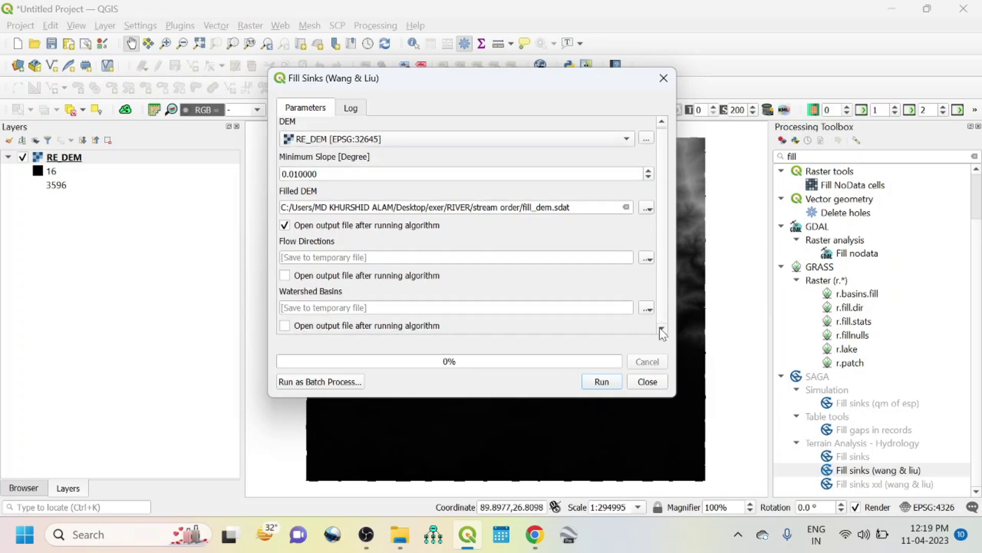
left_click(612, 386)
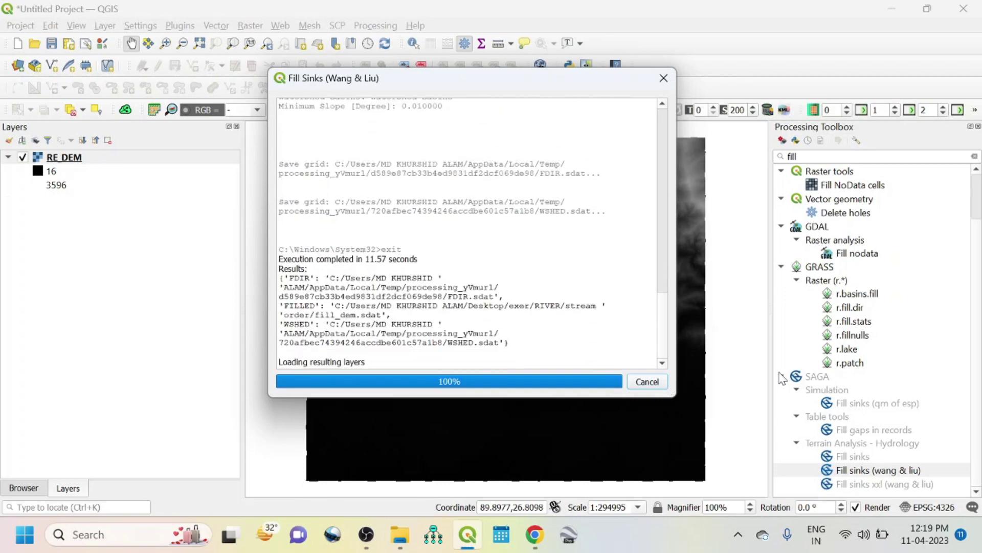
Close the finished dialog and notification, and clear the toolbox search.
left_click(648, 381)
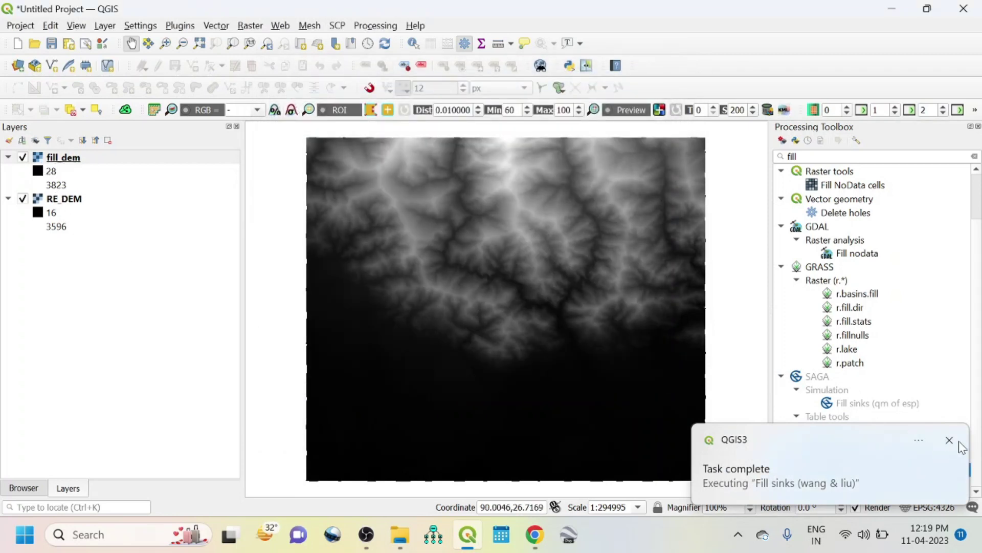
left_click(949, 440)
left_click(975, 156)
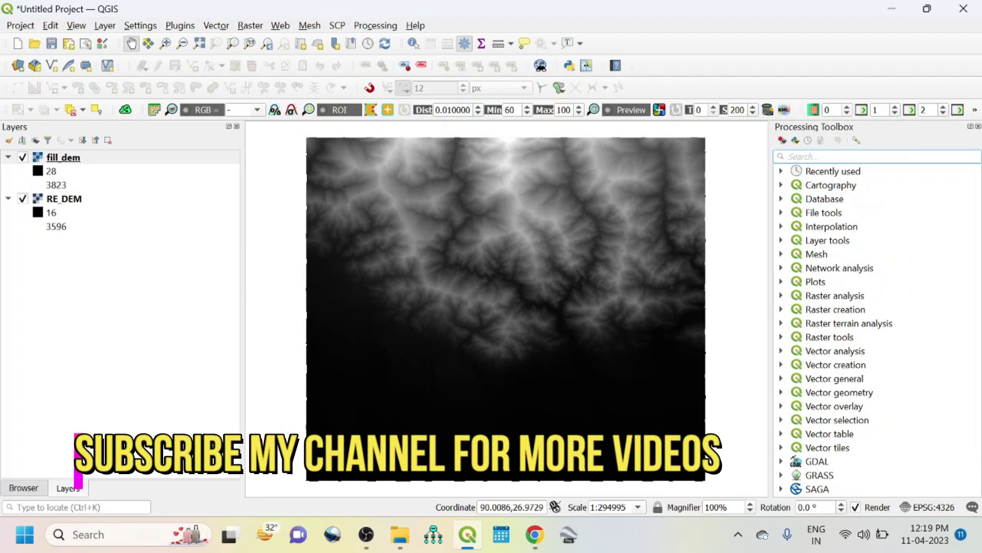
type("cha")
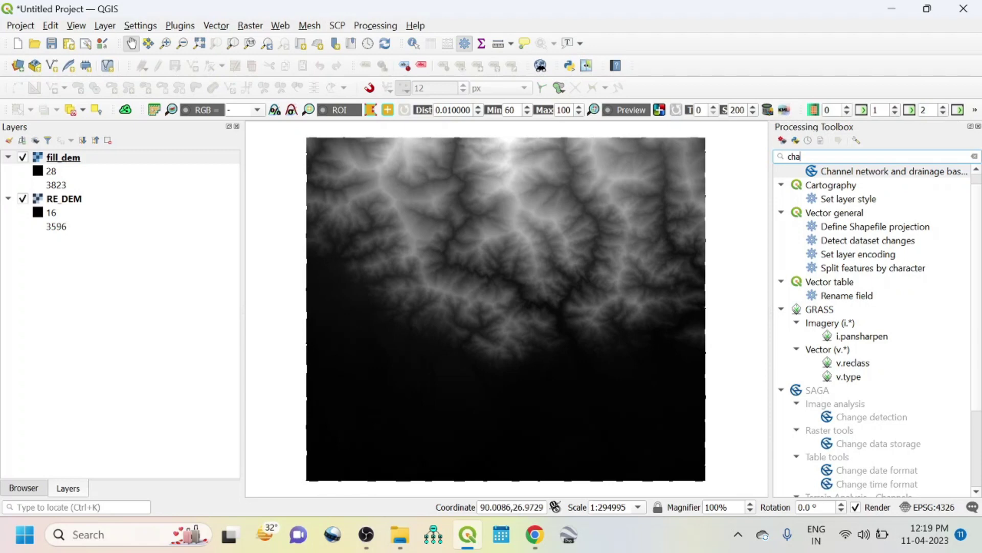
type("nn")
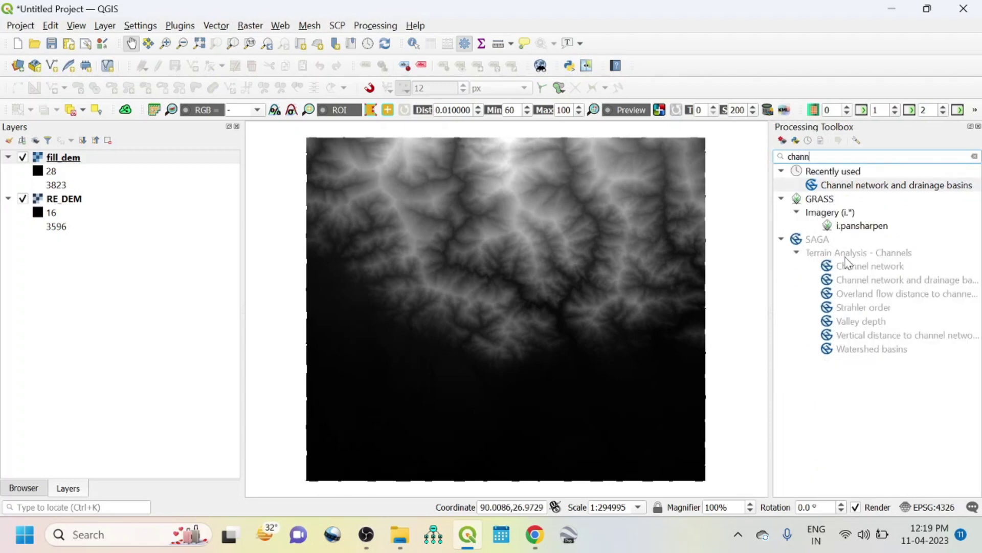
Launch SAGA Channel network and drainage basins from the toolbox search results.
left_click(859, 284)
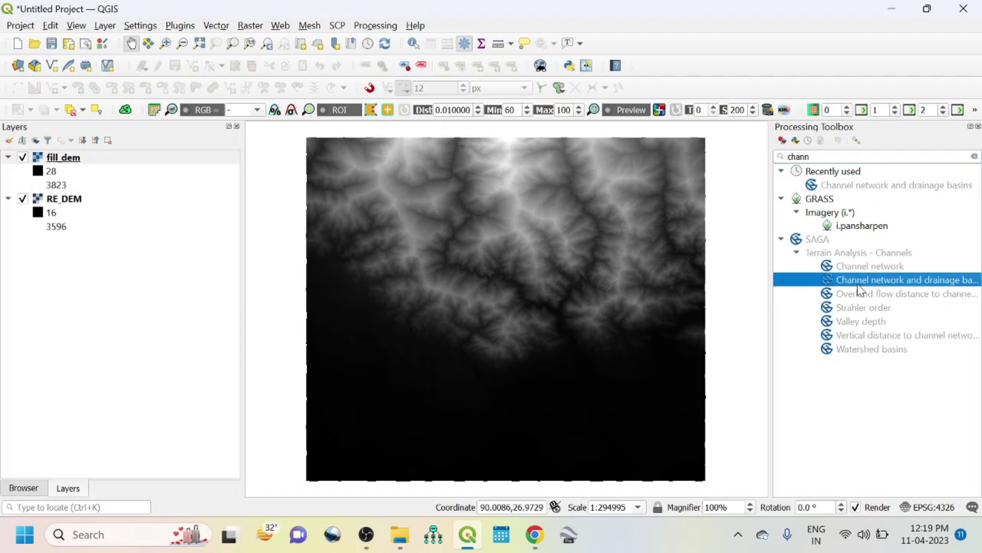
double_click(902, 281)
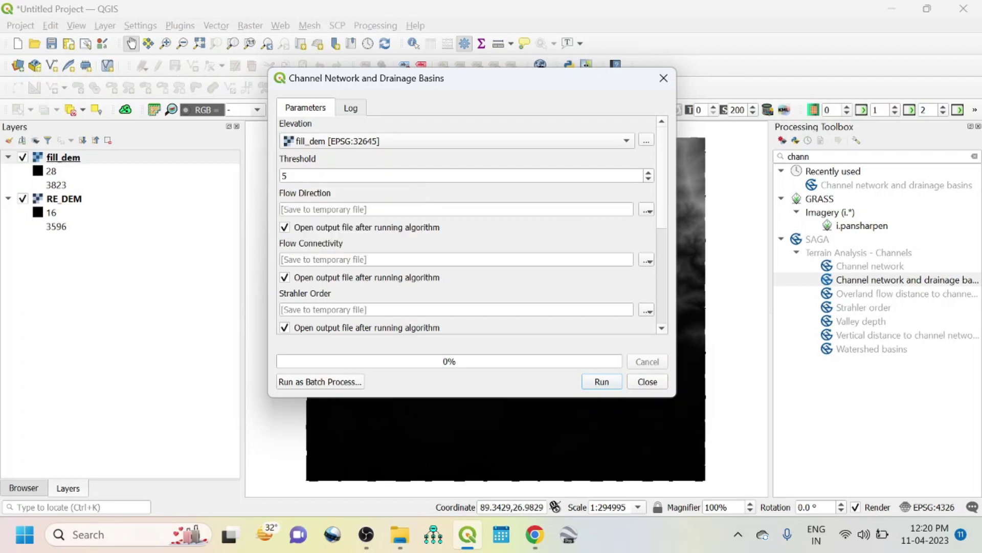
Skip loading Flow Direction, Flow Connectivity, Strahler Order, both Drainage Basins and Junctions outputs.
left_click(285, 228)
left_click(285, 277)
left_click(285, 327)
left_click_drag(664, 191, 666, 268)
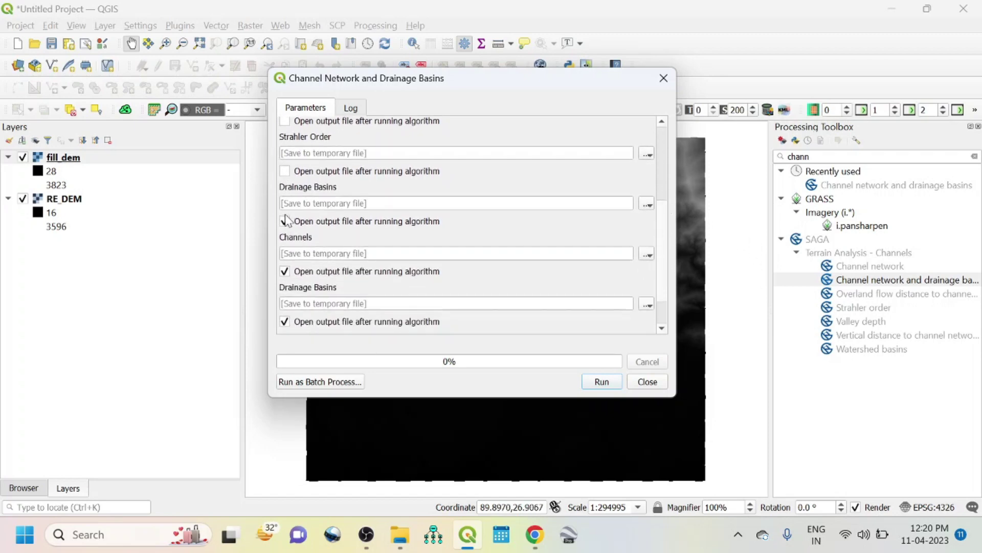
left_click(285, 221)
left_click(285, 323)
scroll(660, 284, "down", 2)
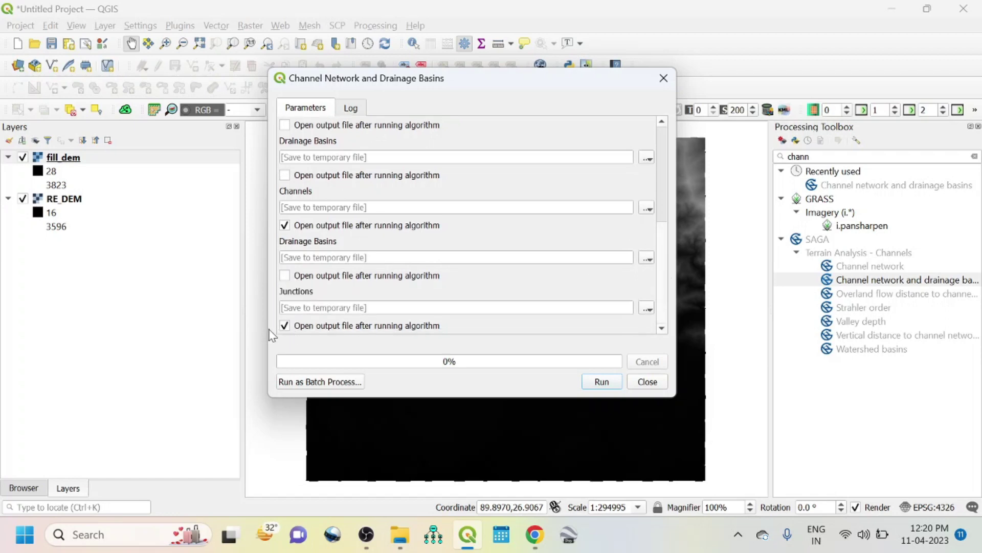
left_click(285, 326)
Save the Channels output as channel.shp and run the analysis.
left_click(648, 209)
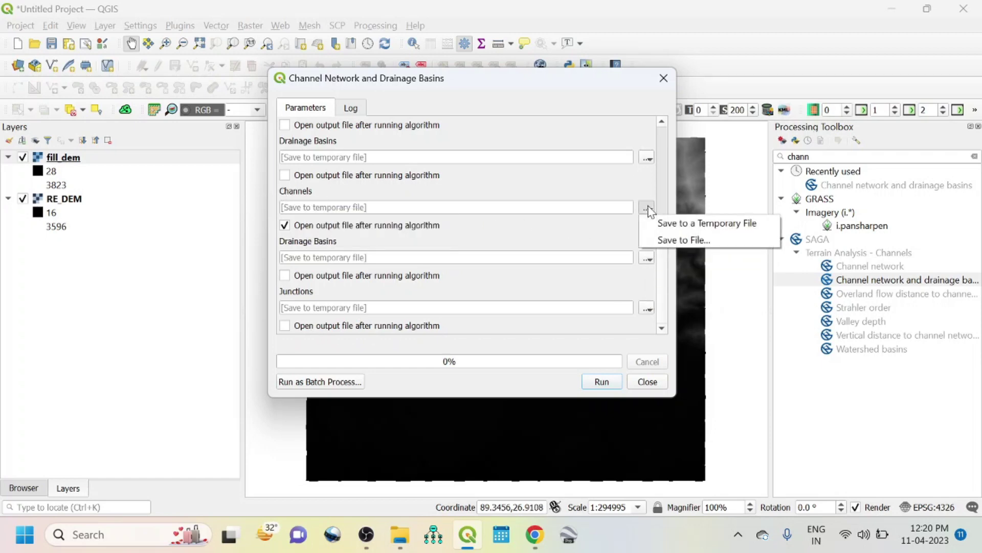
left_click(665, 240)
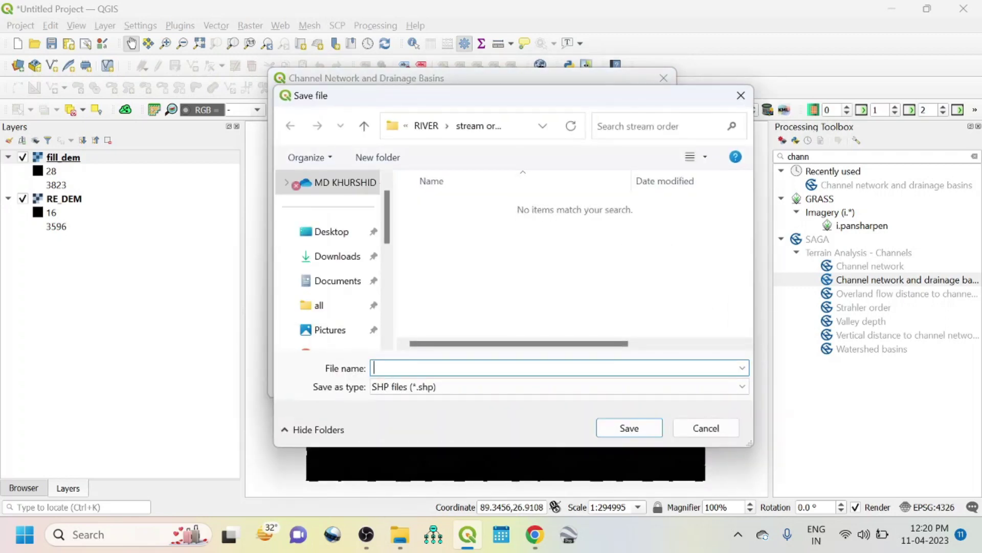
type("cha")
type("nnel")
left_click(638, 430)
left_click(604, 381)
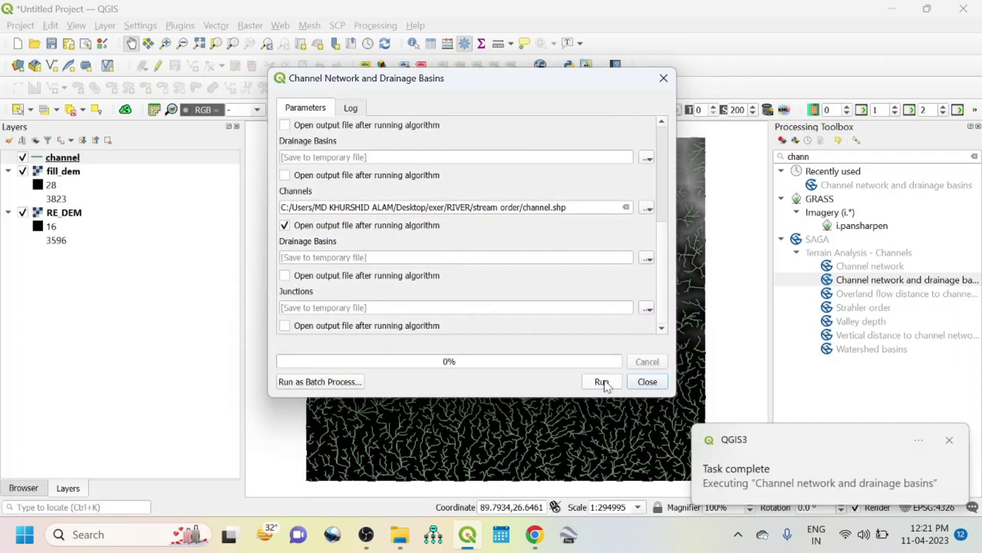
Give the channel layer a blue simple line symbol and hide fill_dem and RE_DEM.
left_click(648, 383)
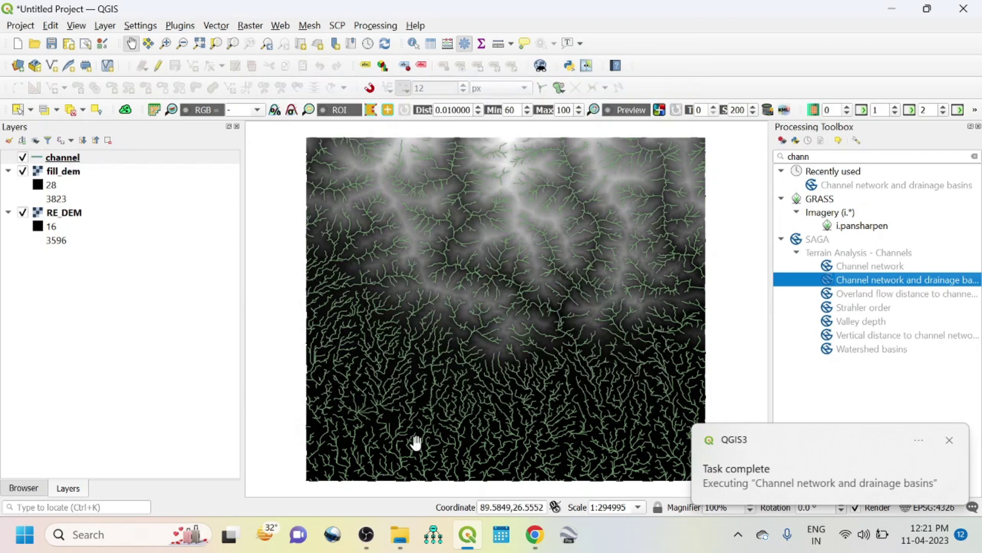
right_click(81, 159)
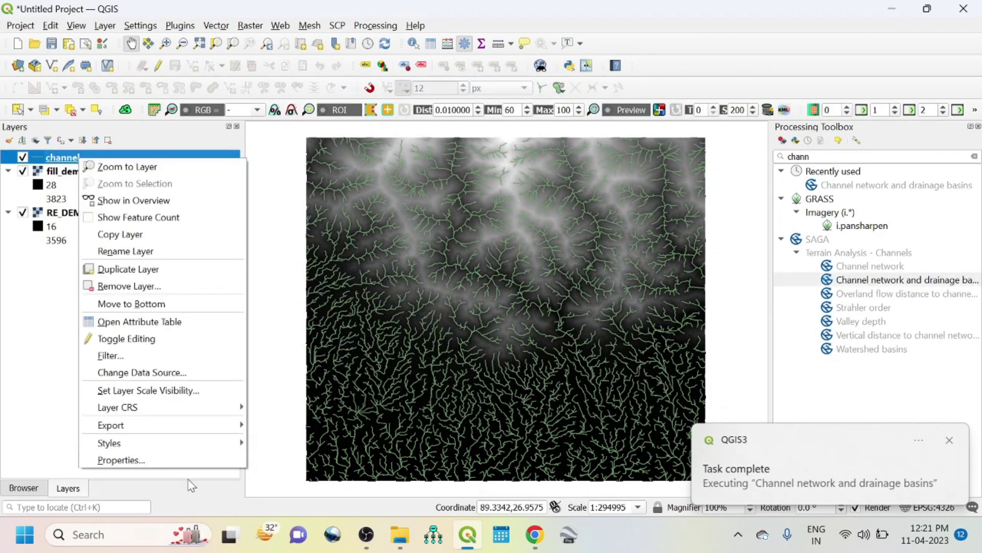
left_click(175, 460)
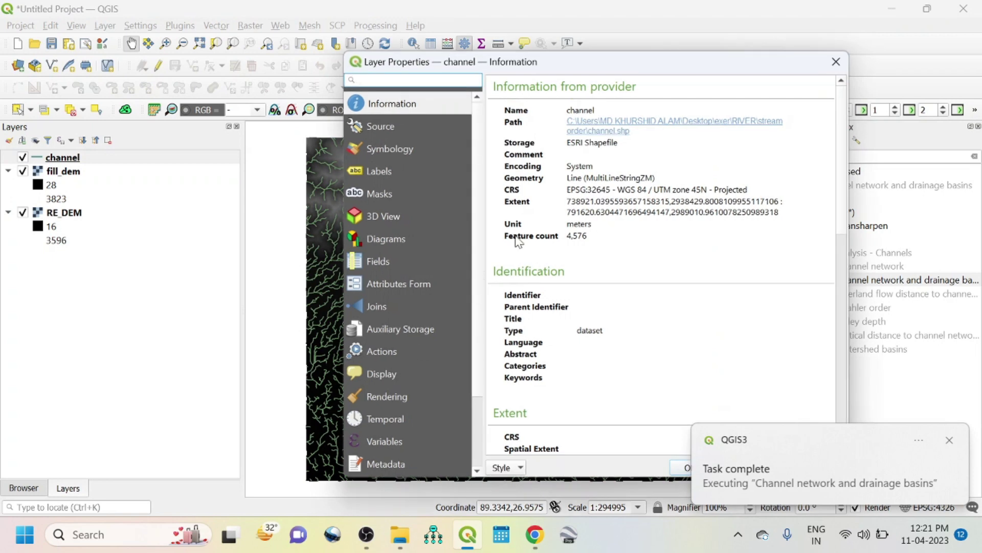
left_click(389, 149)
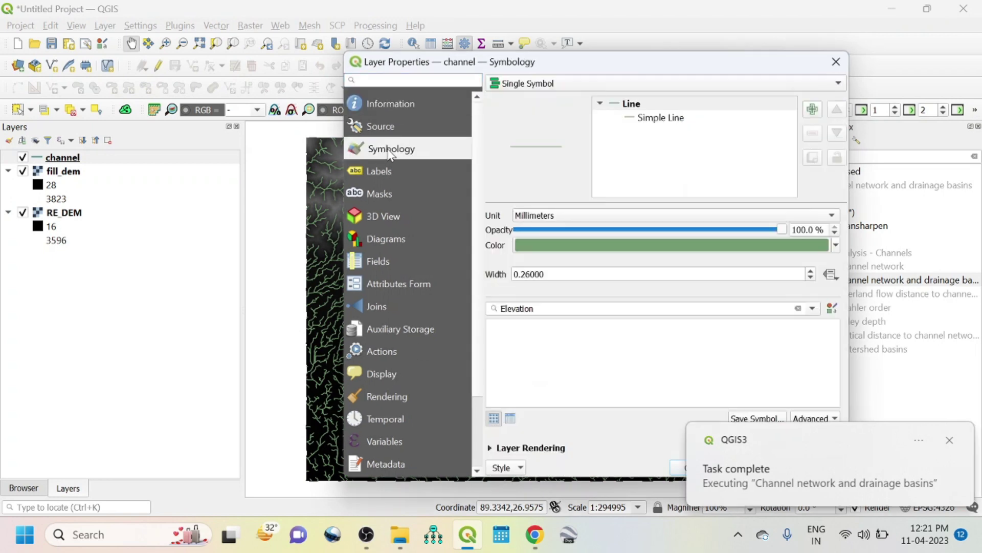
left_click(638, 119)
left_click(794, 240)
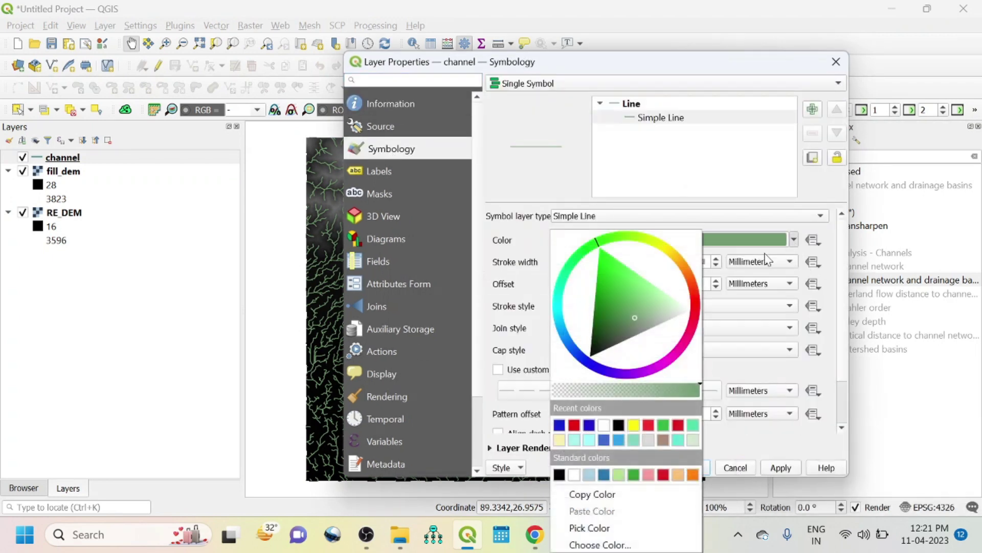
left_click(593, 427)
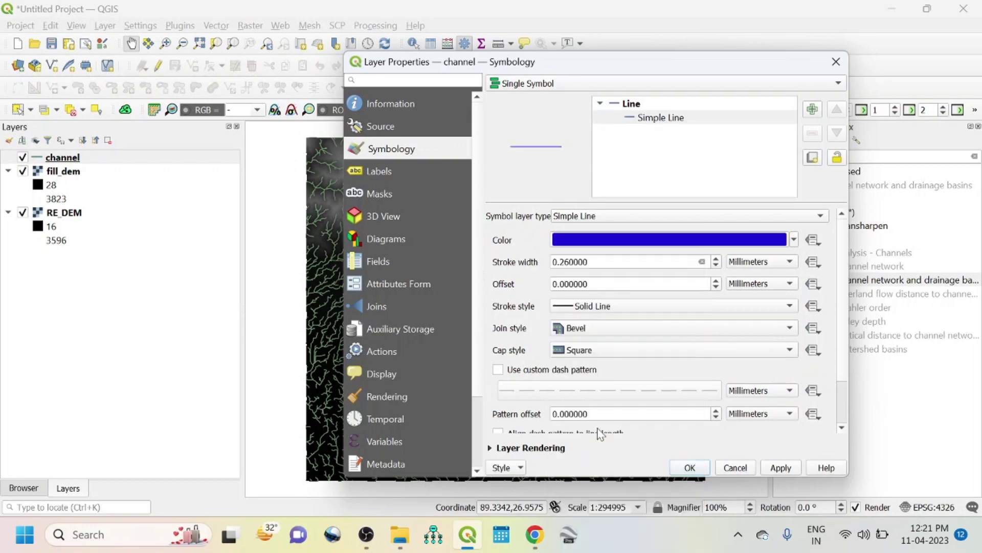
left_click(781, 468)
left_click(689, 469)
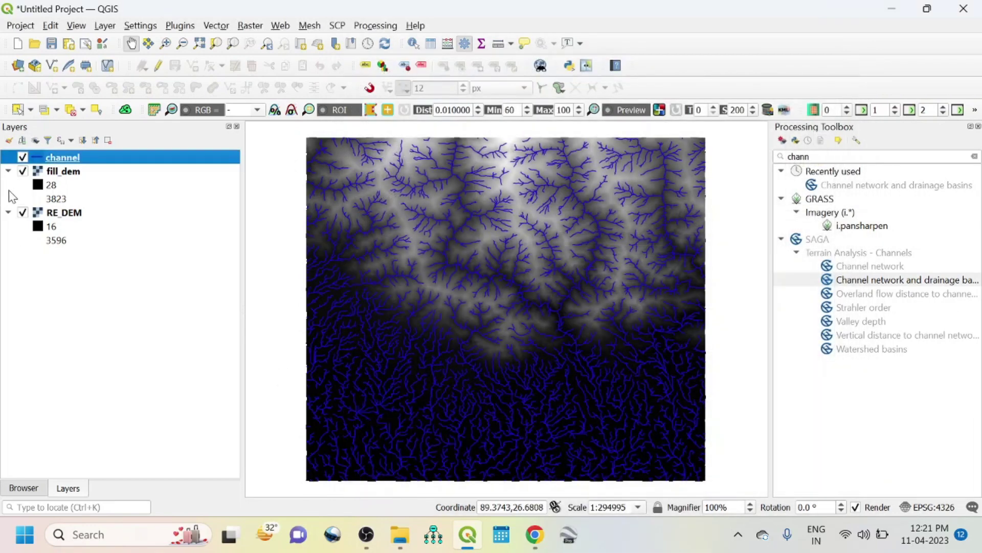
left_click(23, 171)
left_click(22, 213)
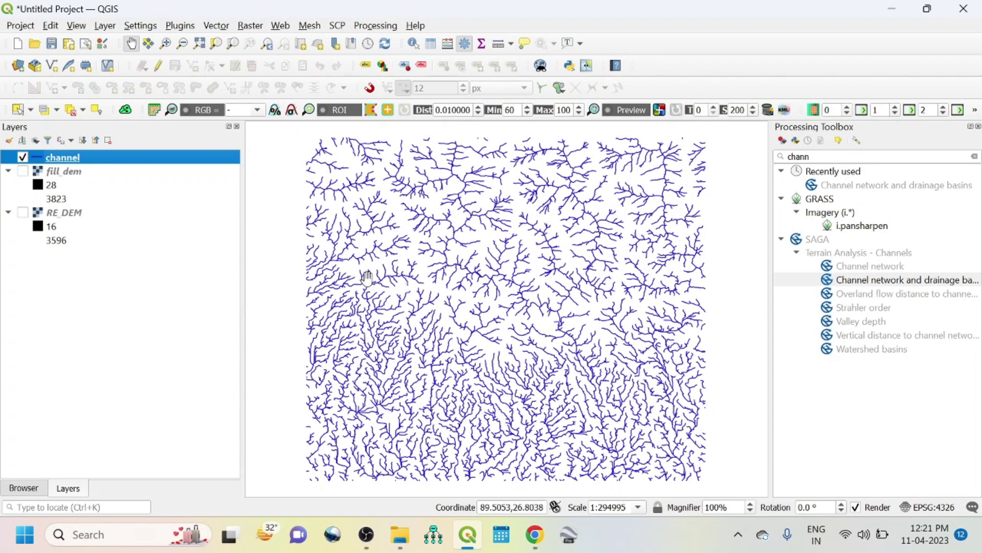
Apply single labels from the ORDER field at size 6 to the channel layer.
right_click(63, 163)
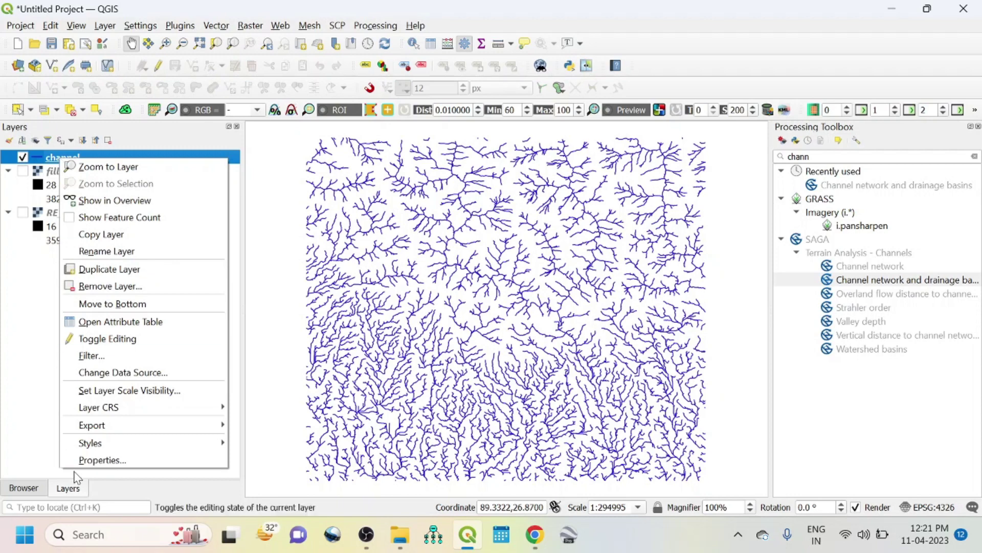
left_click(77, 461)
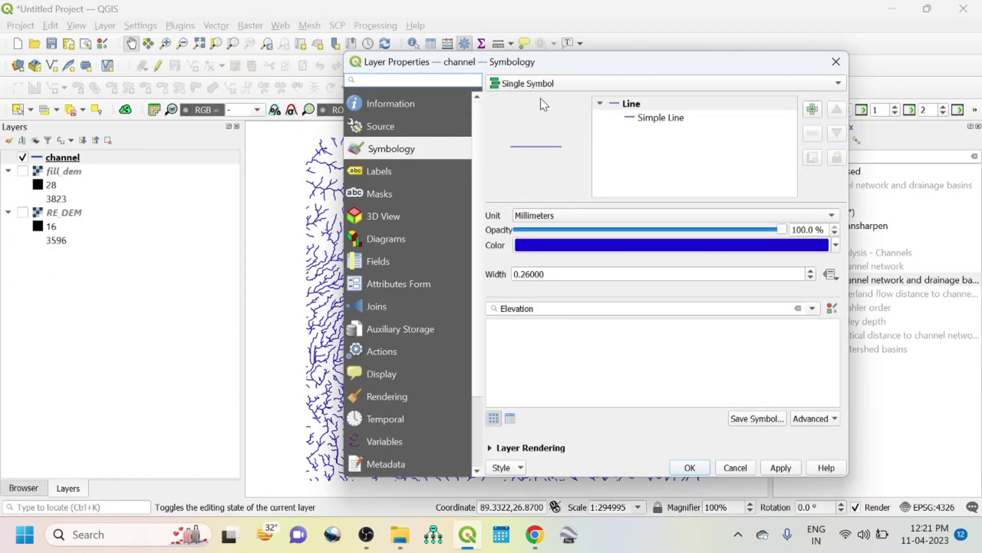
left_click(374, 172)
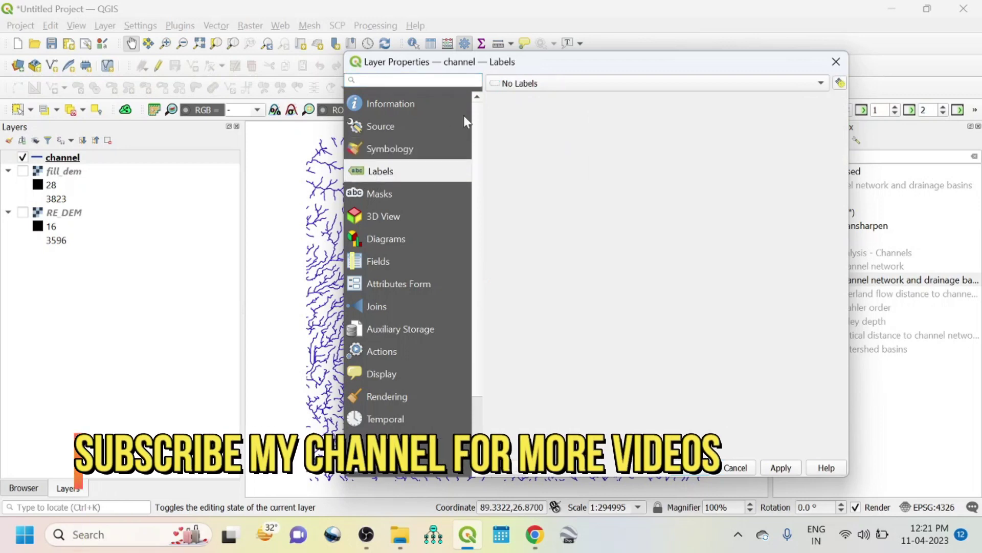
left_click(526, 88)
left_click(527, 97)
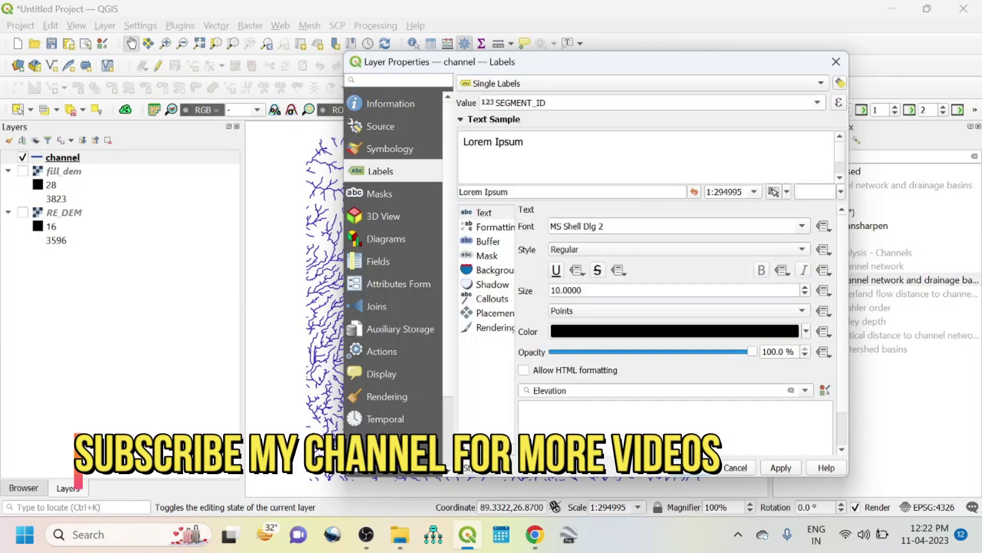
left_click(818, 102)
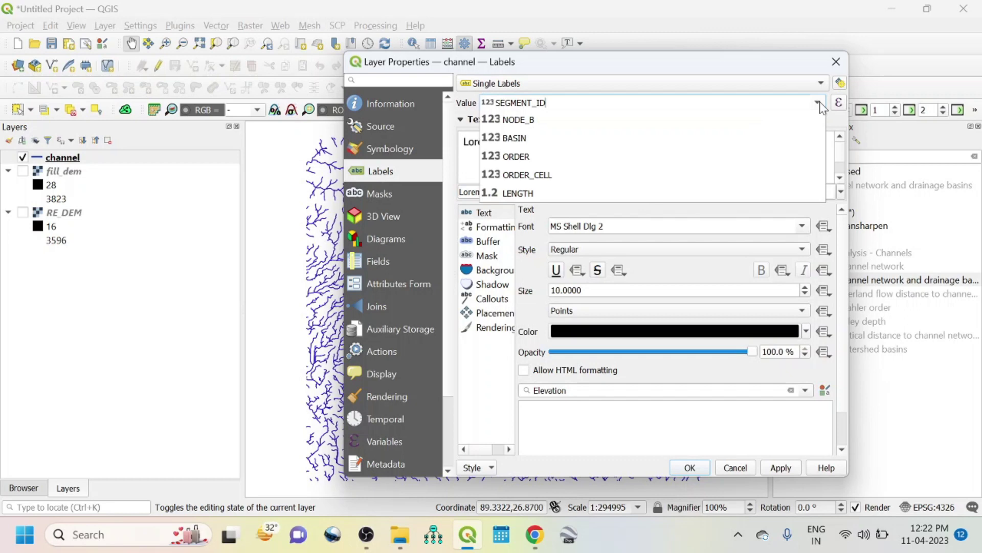
left_click(522, 194)
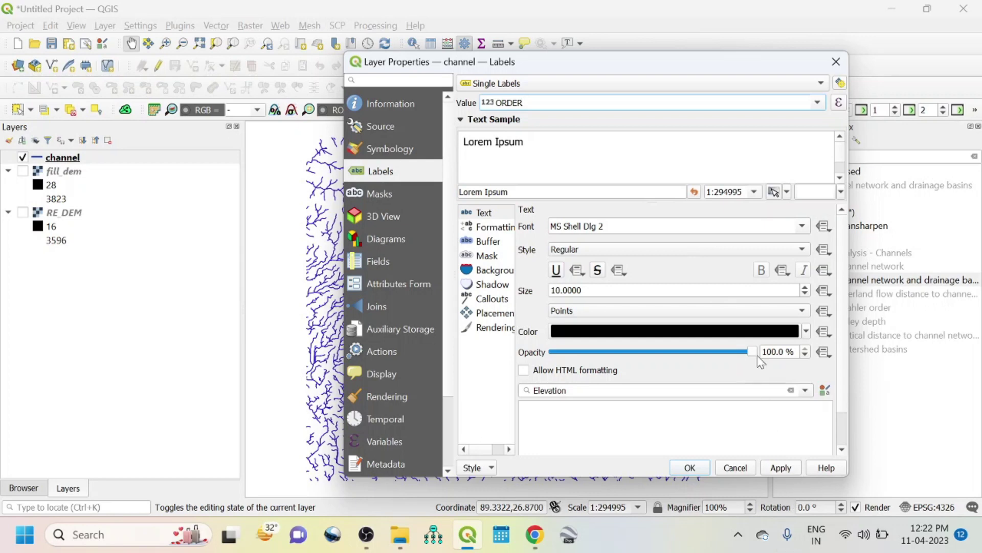
left_click(805, 294)
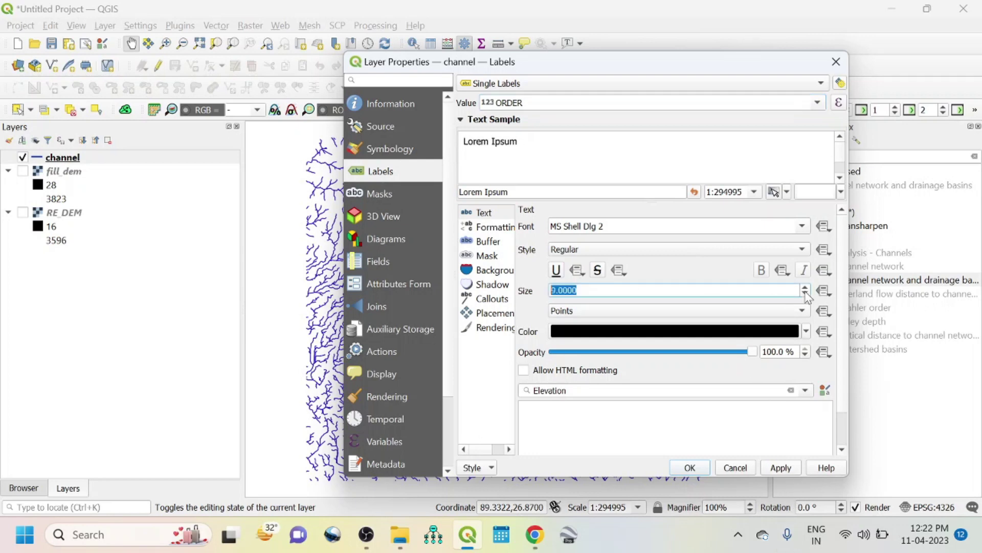
left_click(780, 466)
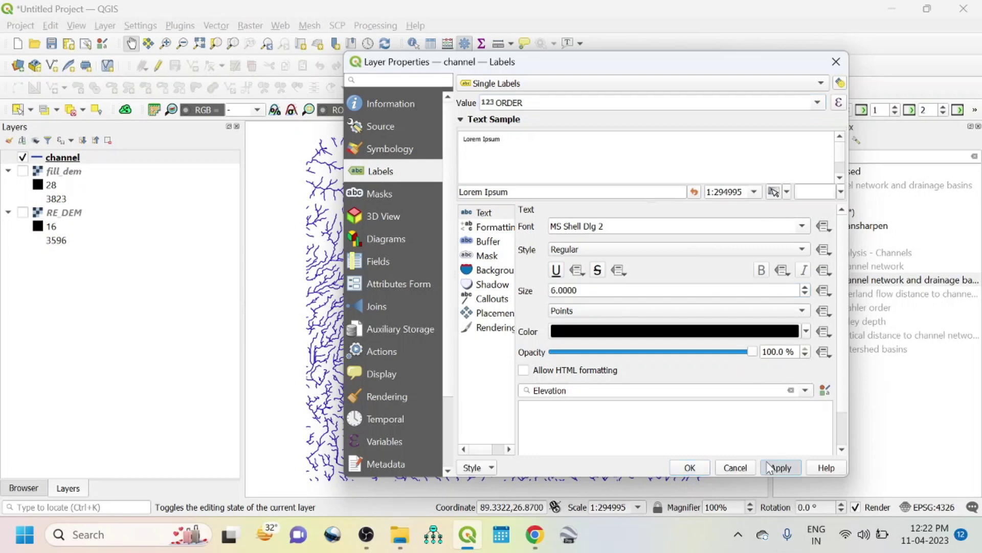
left_click(687, 467)
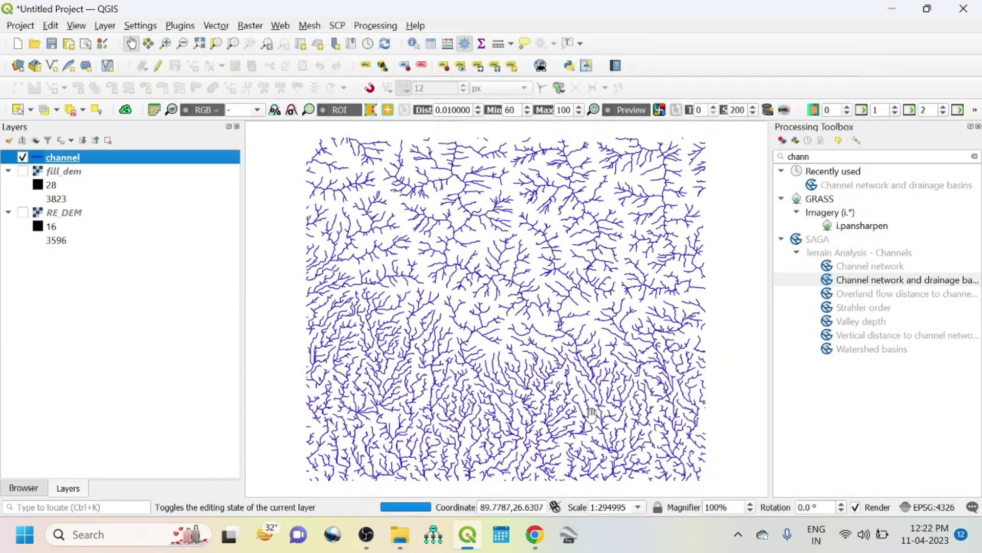
scroll(562, 213, "down", 1)
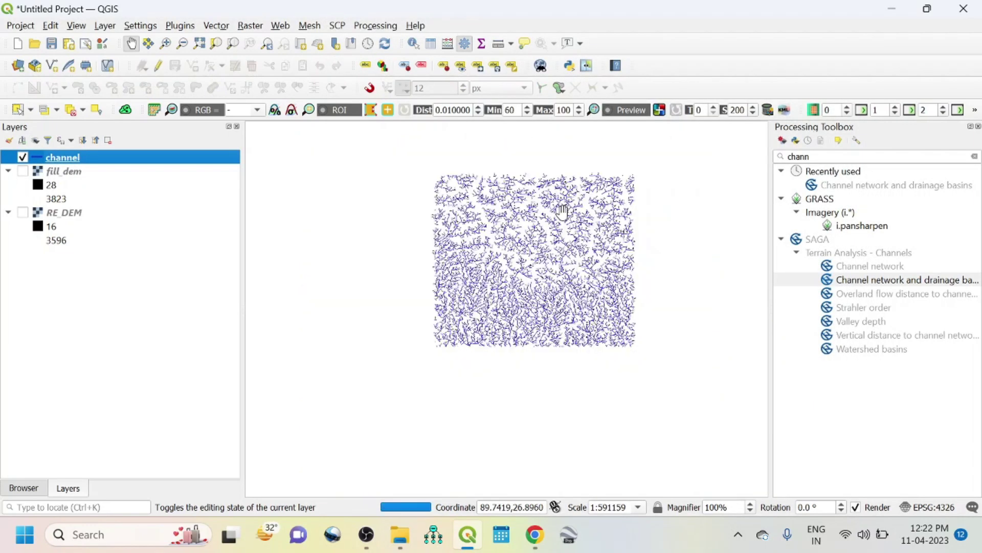
scroll(563, 213, "up", 2)
scroll(630, 209, "up", 2)
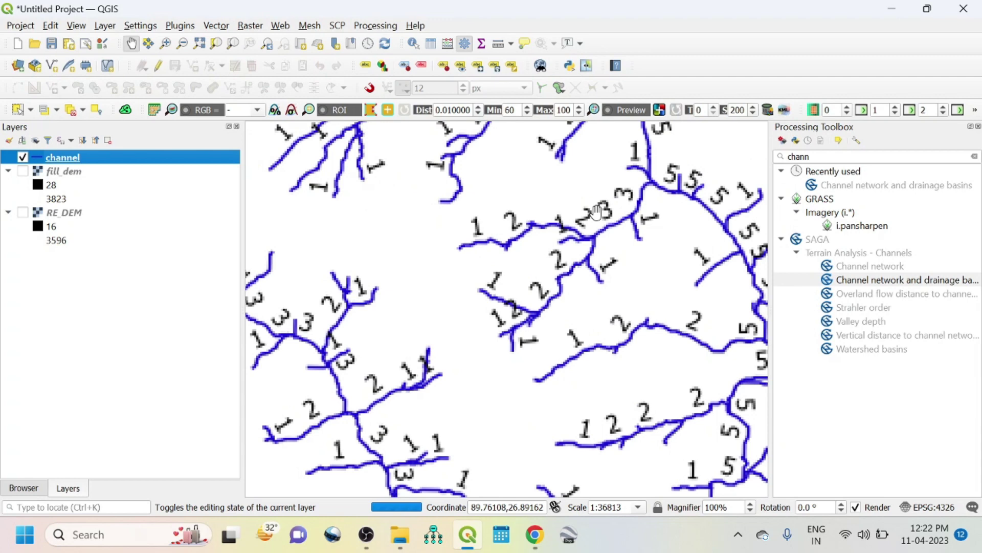
scroll(597, 221, "up", 1)
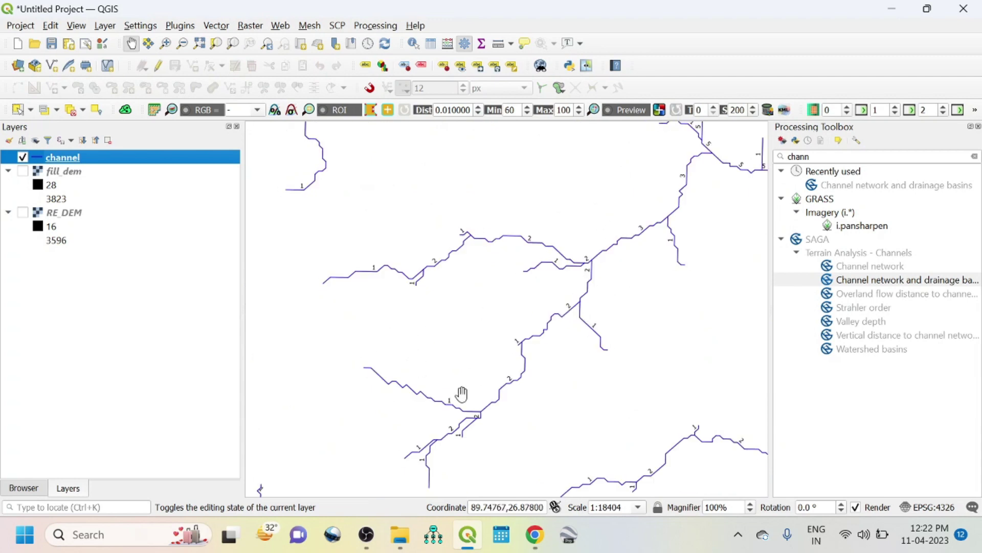
scroll(594, 338, "down", 1)
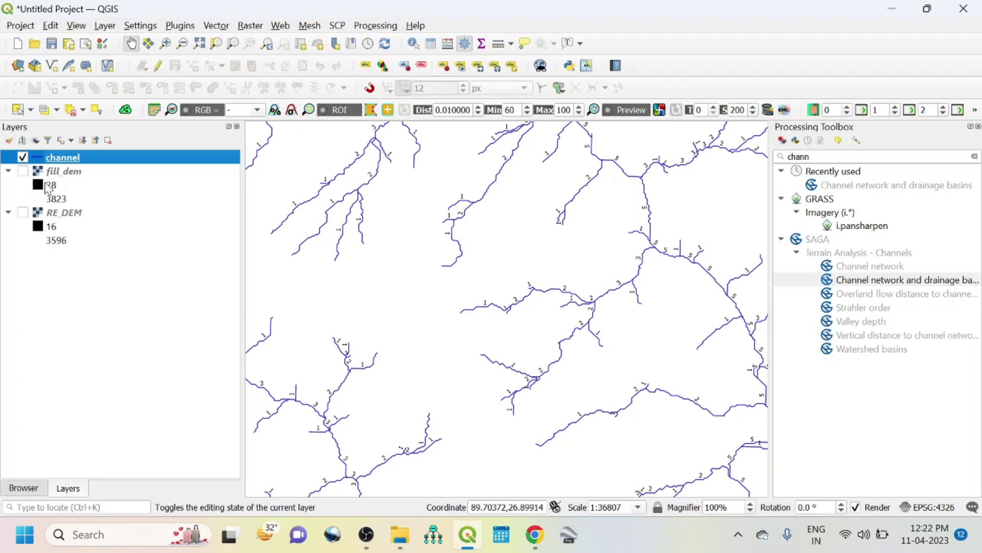
Bring up the channel layer's context menu again after zooming in.
right_click(57, 160)
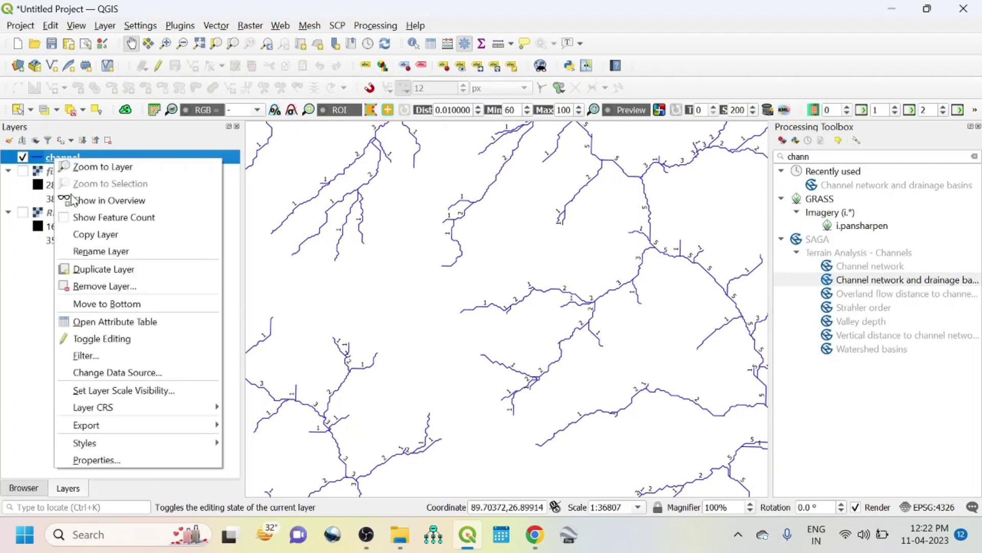
Switch the channel layer to Categorized symbology on ORDER and classify orders 1–6.
left_click(133, 465)
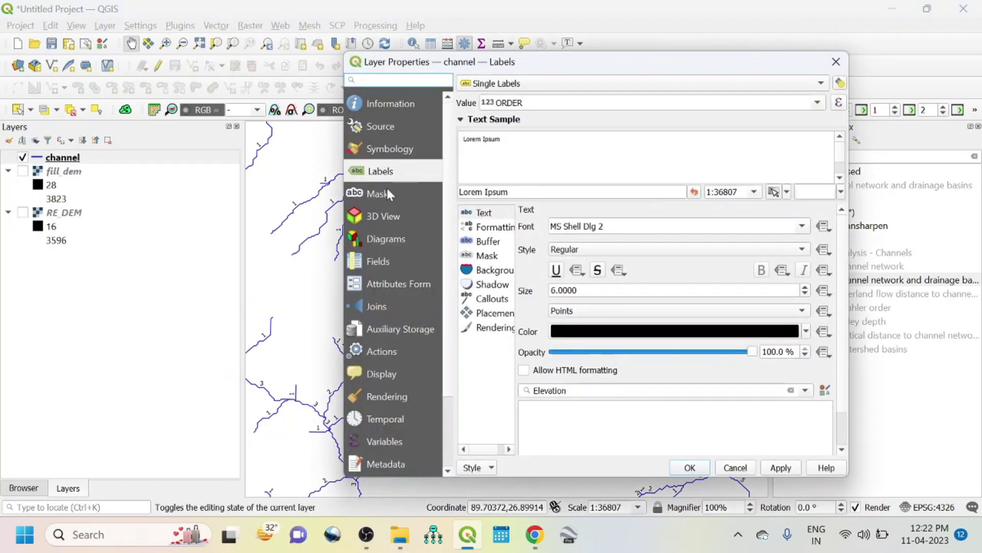
left_click(389, 151)
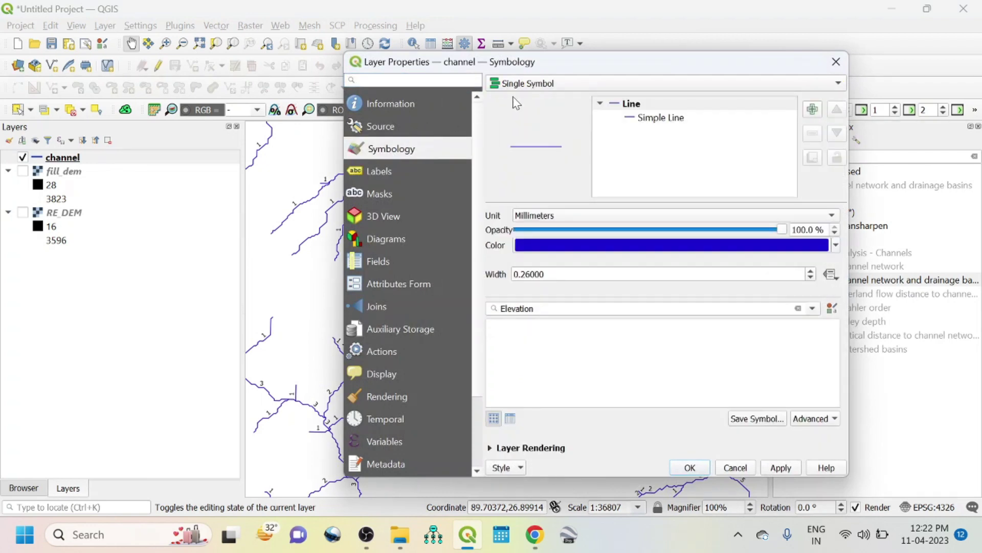
left_click(550, 83)
left_click(533, 98)
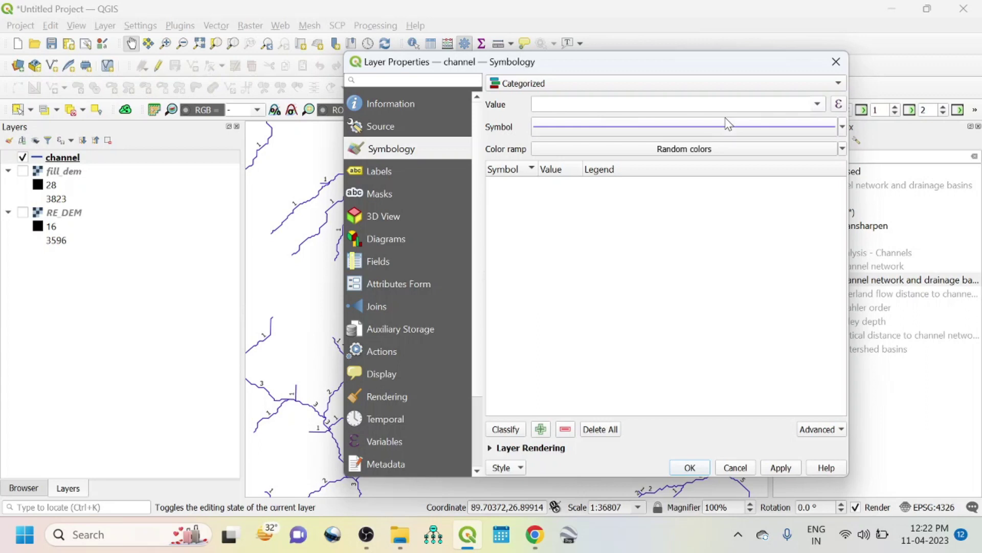
left_click(817, 104)
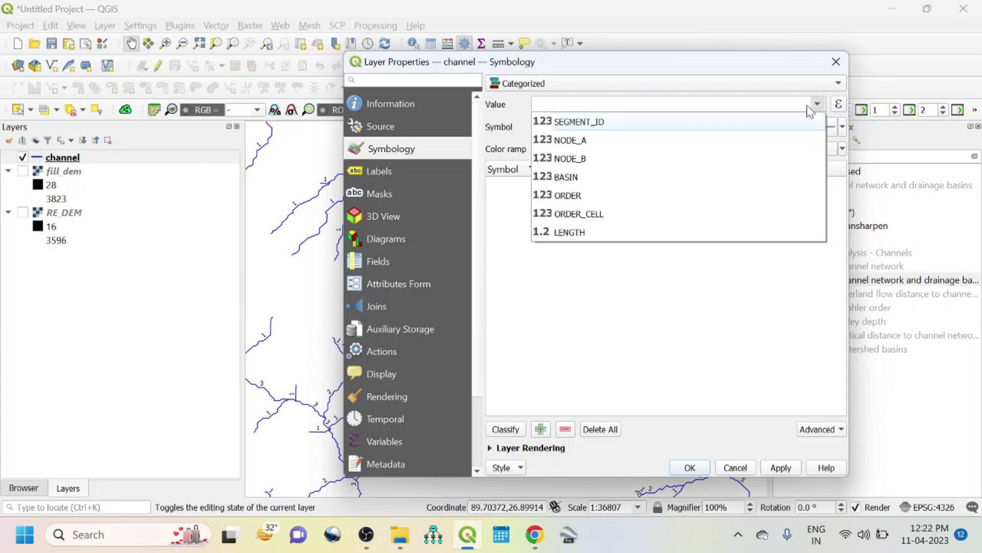
left_click(586, 196)
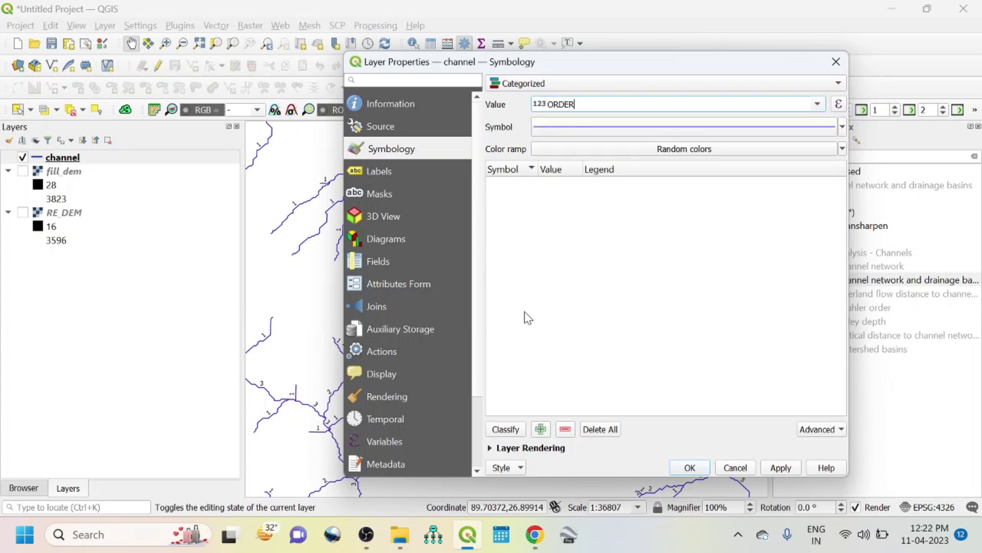
left_click(497, 432)
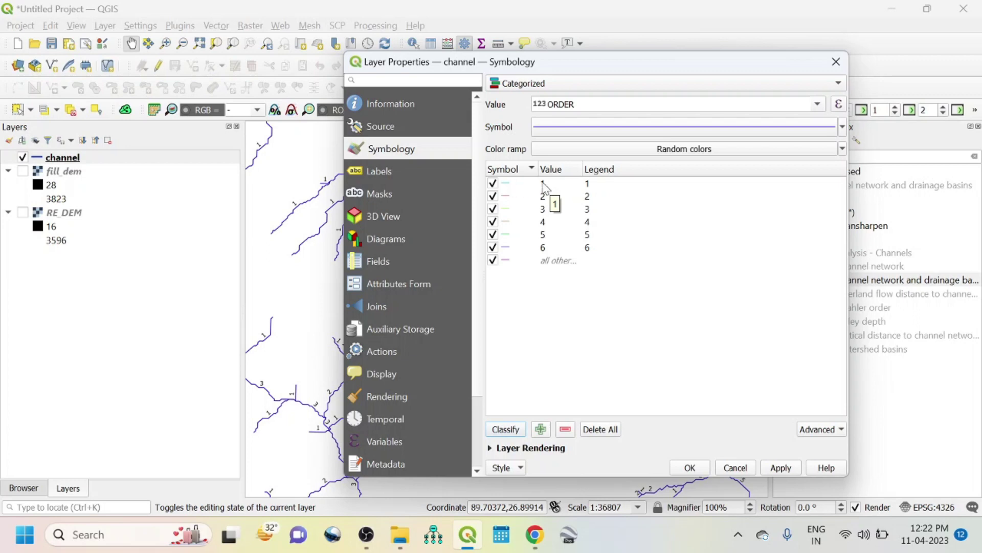
Make the order 1 channel line thinner.
double_click(508, 186)
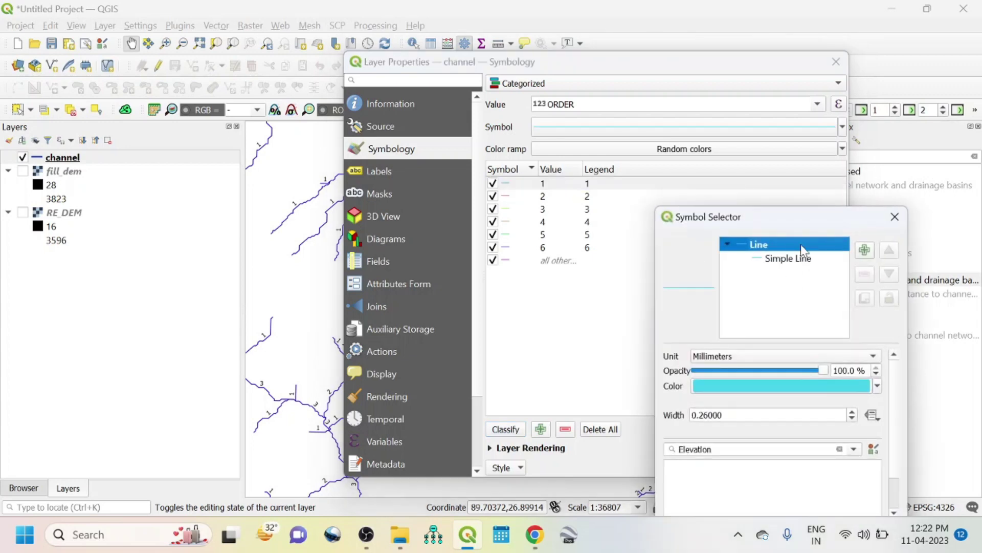
left_click(895, 217)
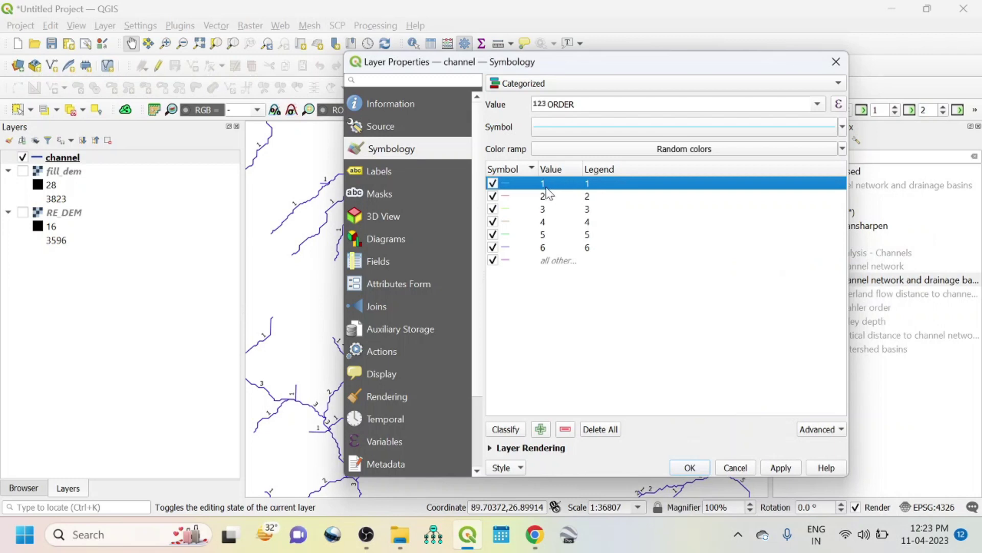
double_click(508, 186)
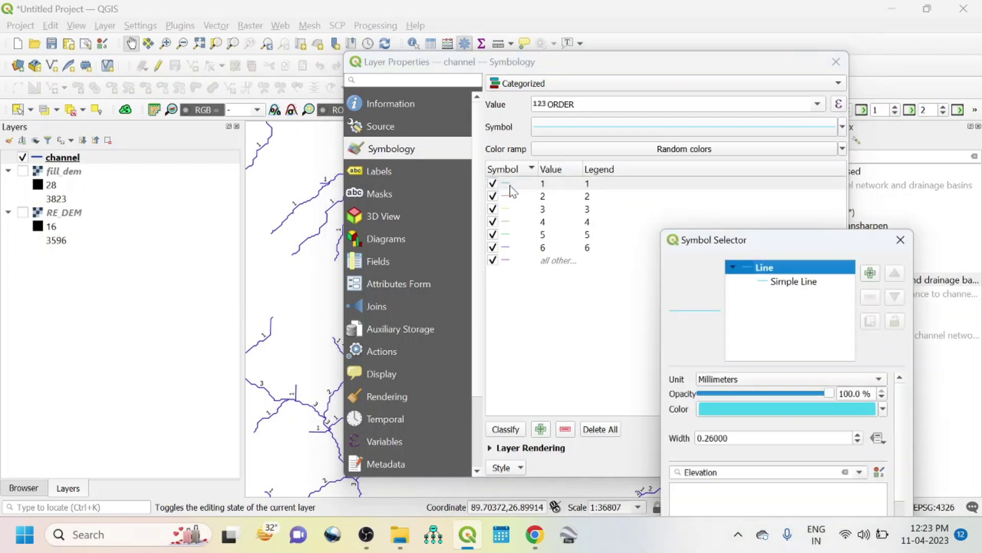
left_click_drag(725, 245, 608, 75)
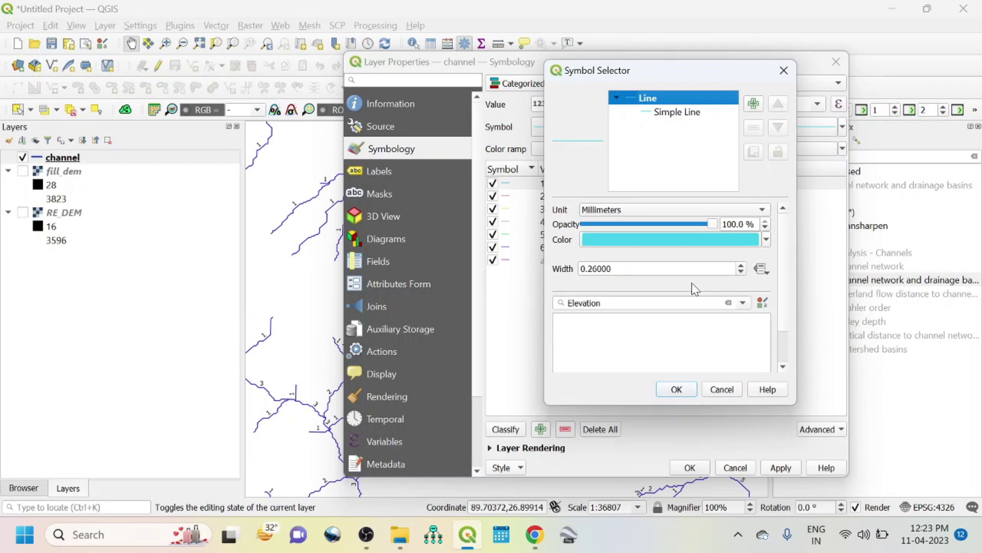
left_click(742, 273)
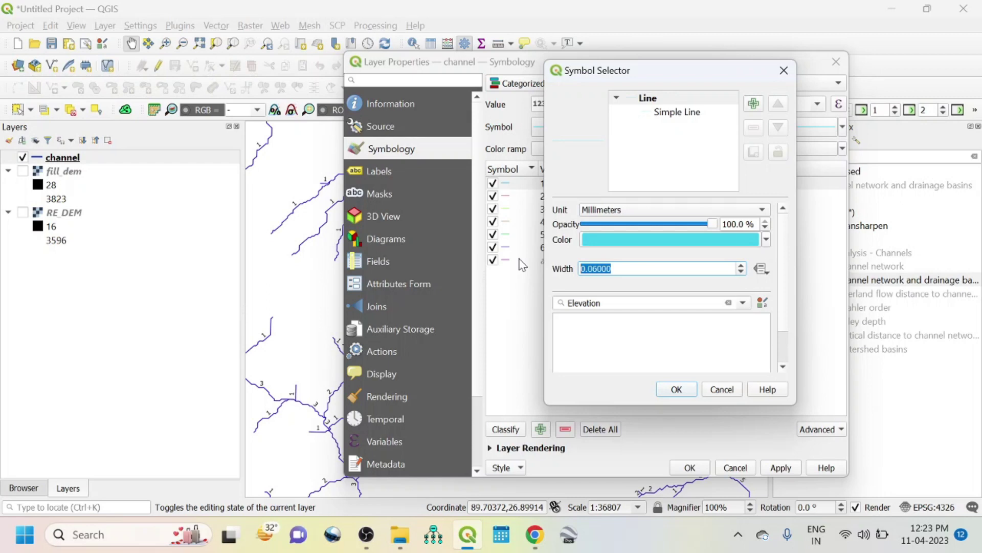
type(".1")
left_click(677, 389)
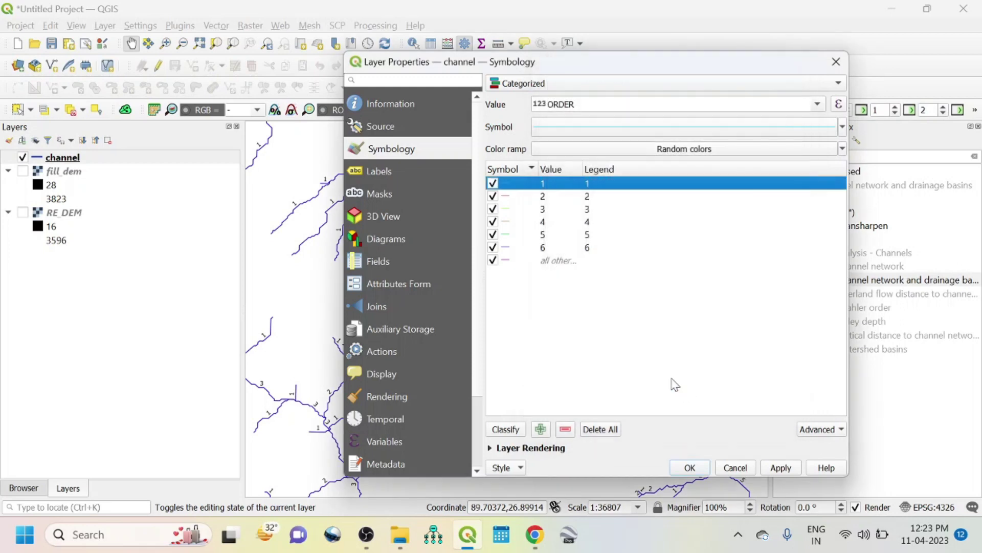
Keep the order 2 symbol and thicken the order 3, 4 and 5 lines.
double_click(505, 197)
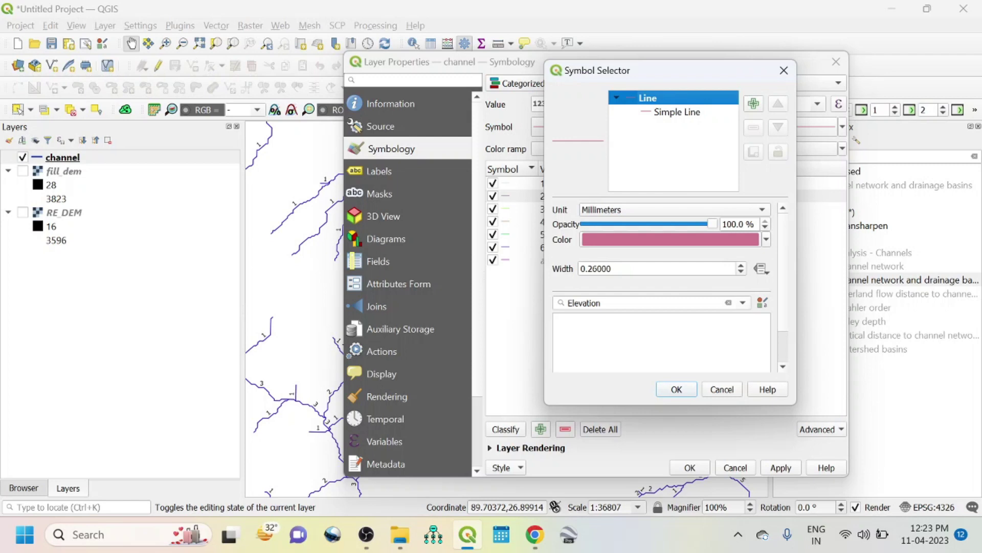
left_click(675, 388)
double_click(507, 212)
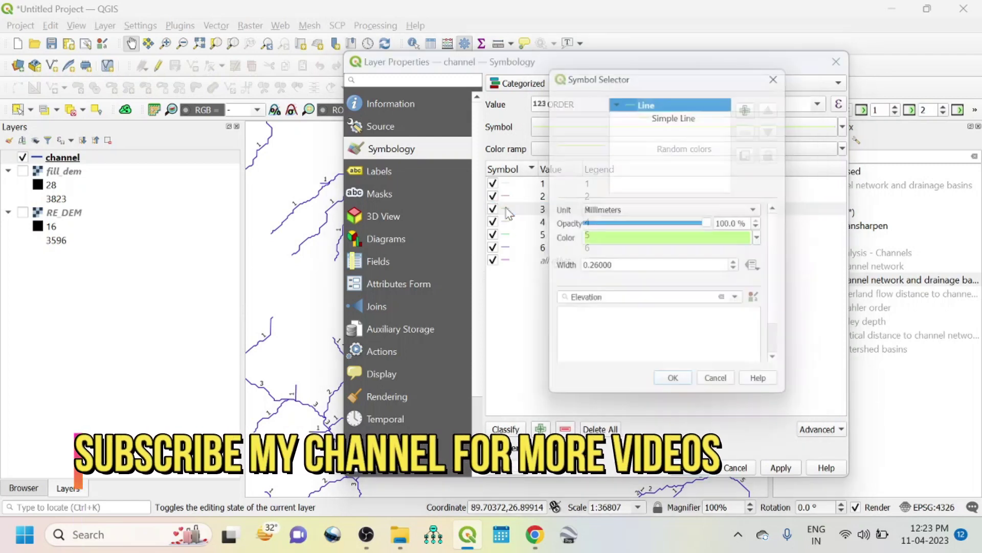
left_click(741, 266)
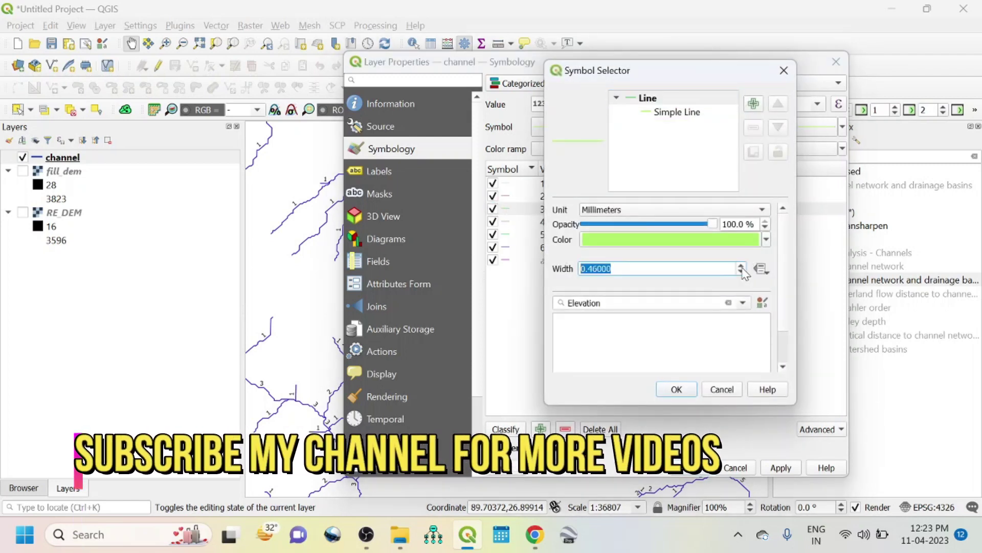
left_click(675, 389)
double_click(506, 223)
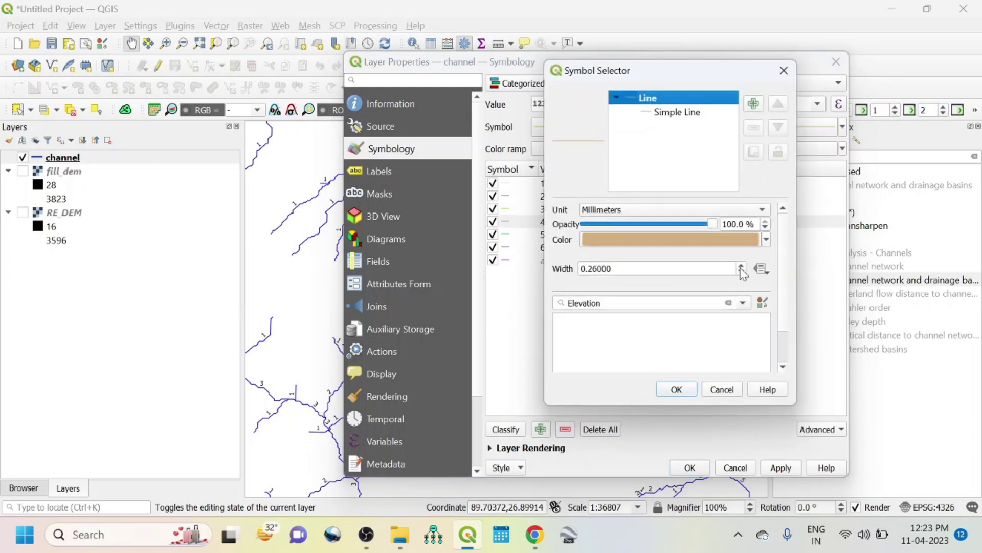
left_click(742, 266)
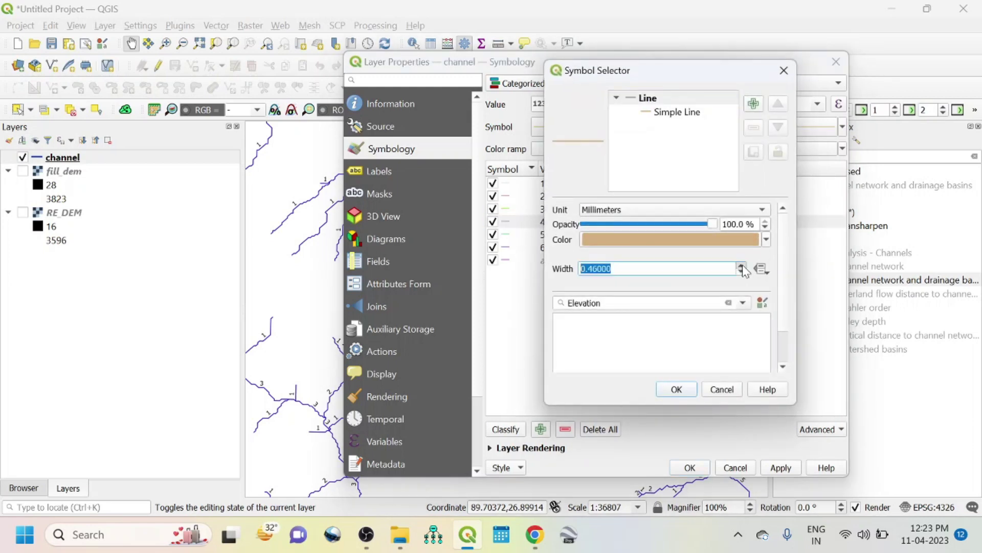
left_click(676, 390)
double_click(506, 238)
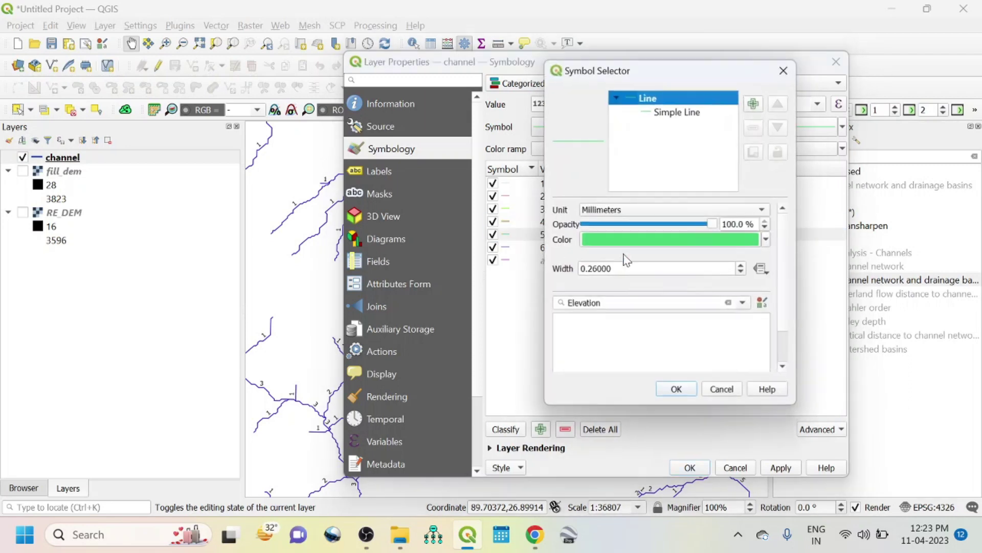
left_click(742, 266)
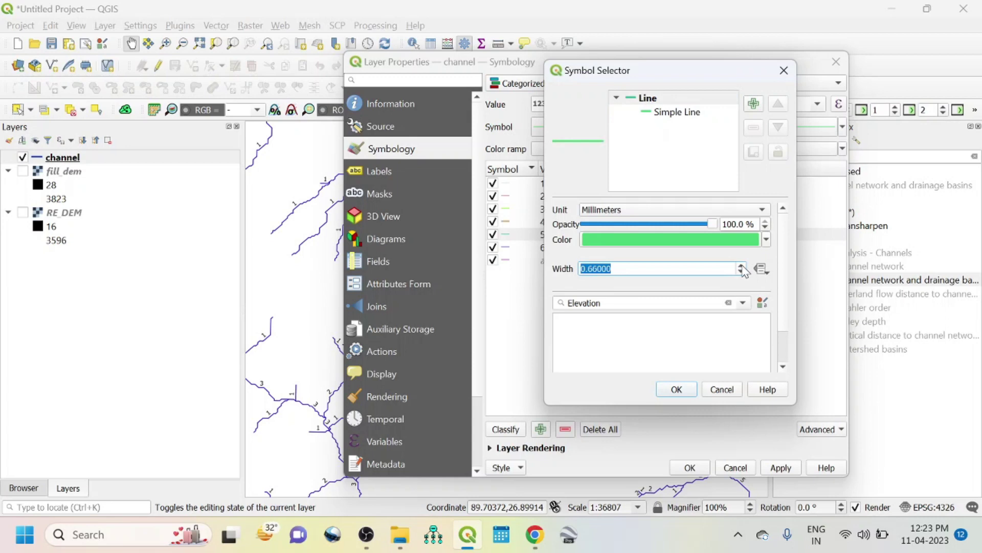
left_click(690, 391)
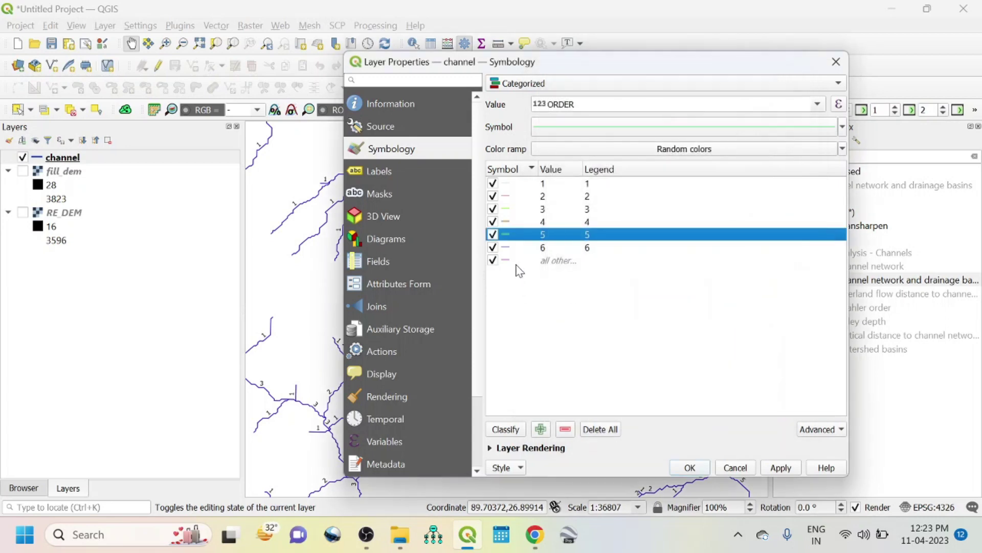
Give the order 6 line a pure blue colour and a thick 1.06 width.
double_click(507, 248)
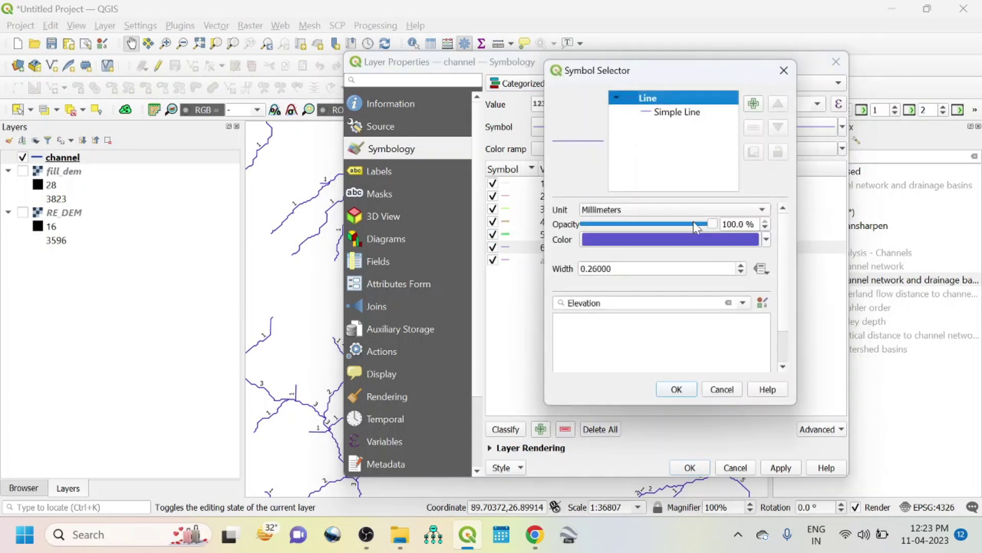
left_click(658, 114)
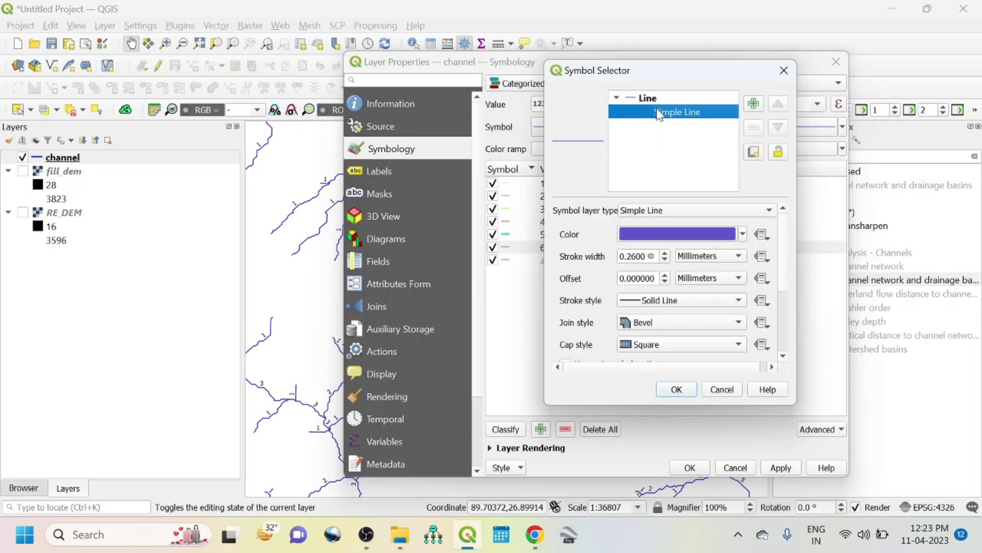
left_click(741, 235)
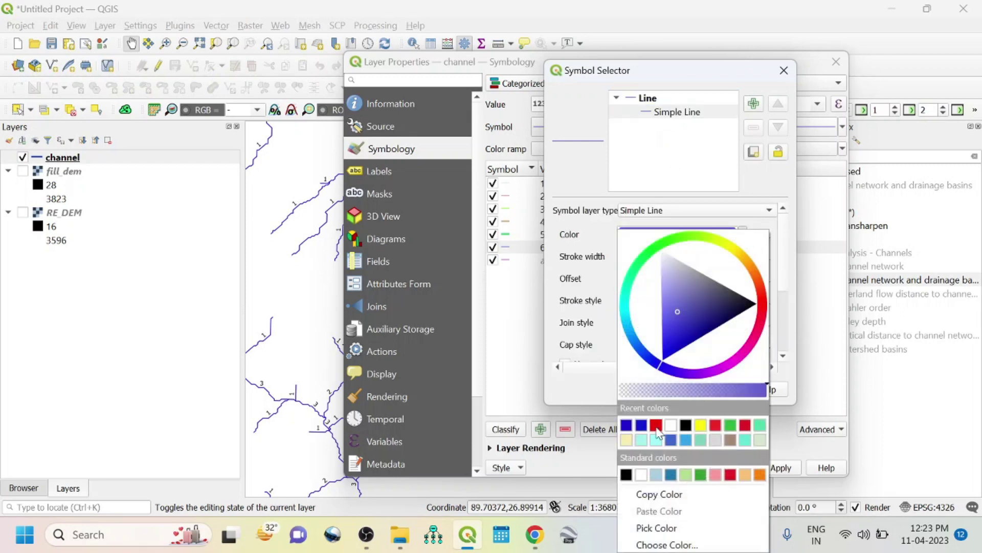
left_click(626, 427)
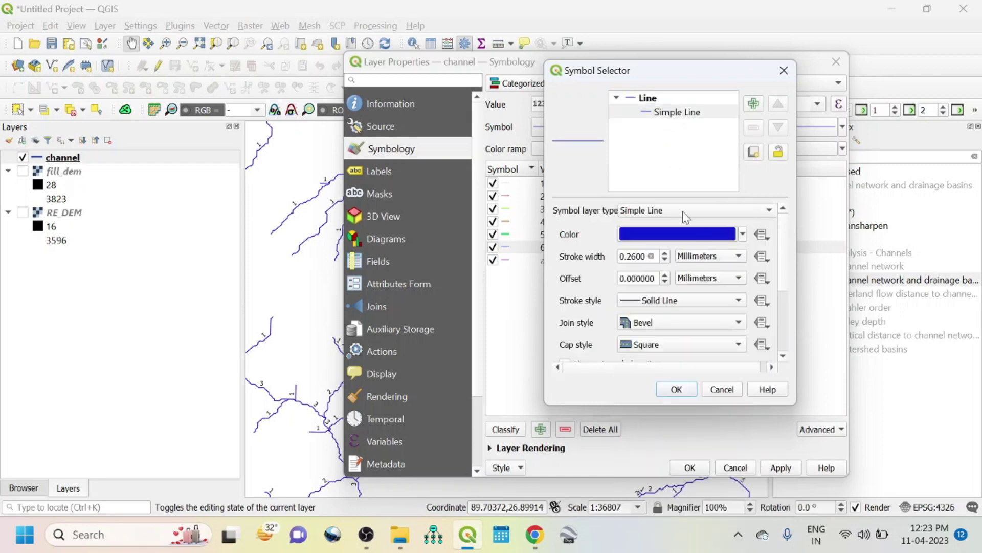
left_click(664, 253)
left_click(665, 252)
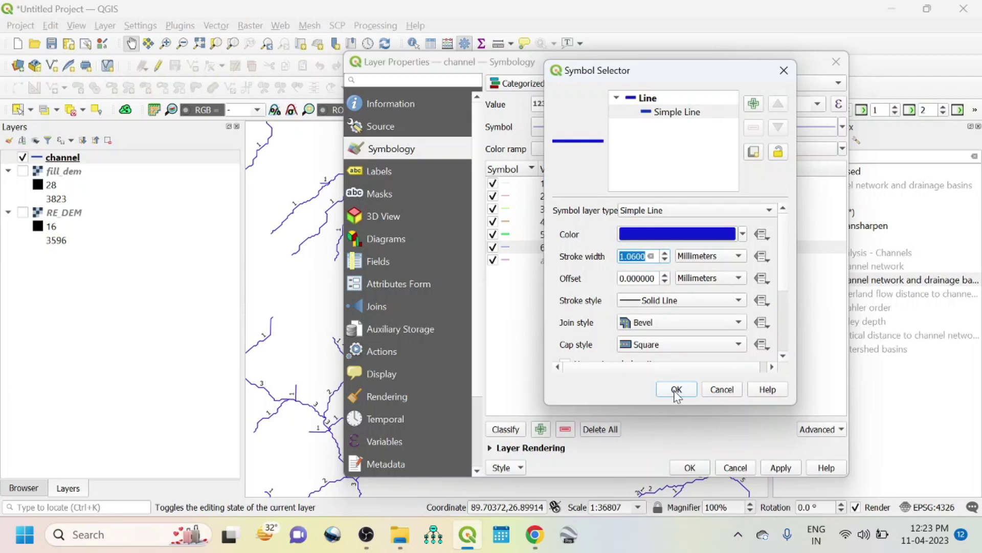
left_click(676, 389)
Delete the 'all other' class and apply the per-order styling to the map.
left_click(565, 261)
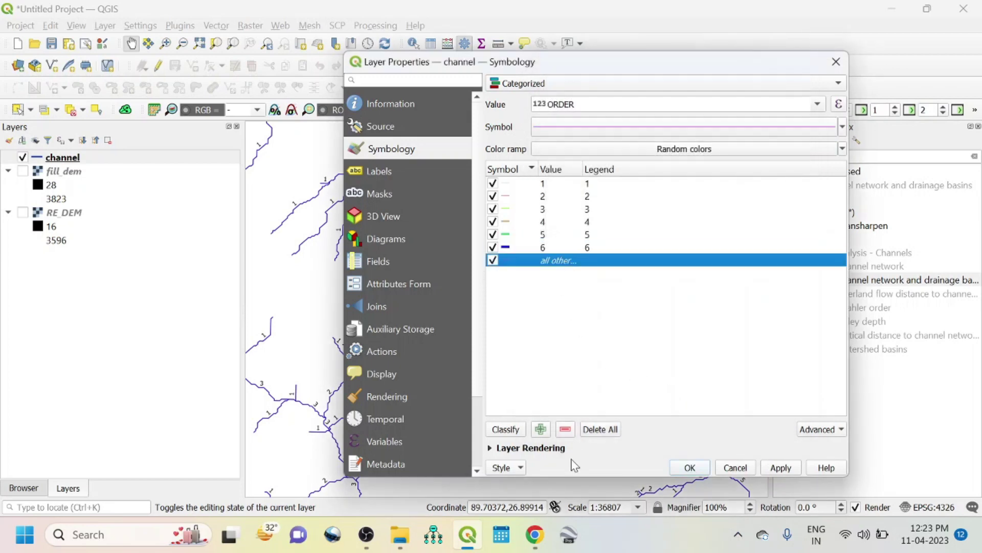
left_click(566, 429)
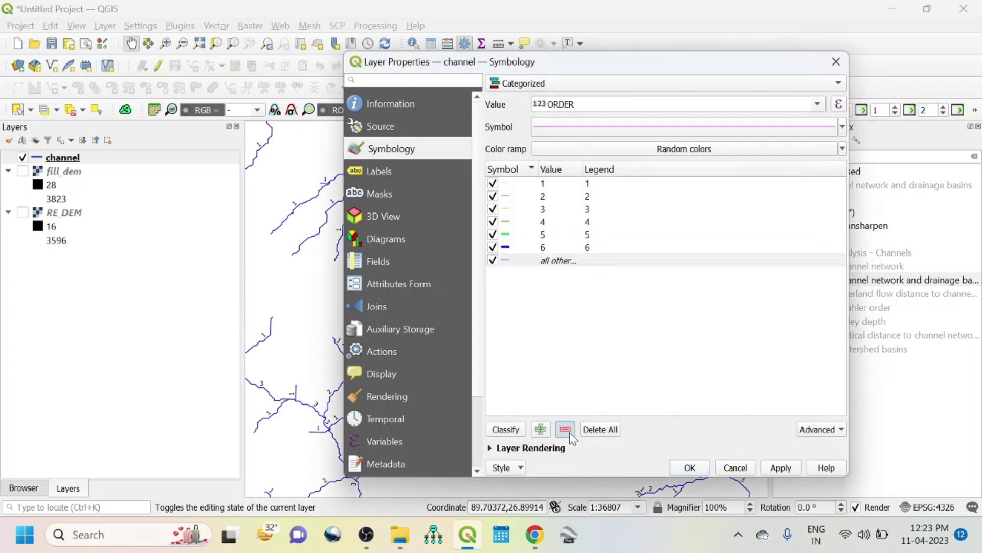
left_click(780, 467)
Close Layer Properties and pan the map to centre the main channel junction.
left_click(689, 467)
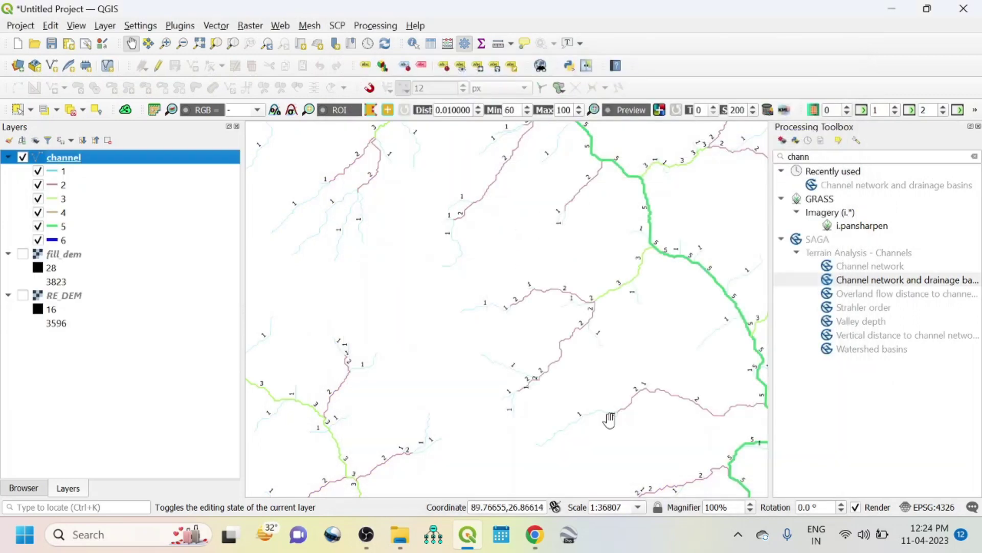
scroll(552, 327, "down", 1)
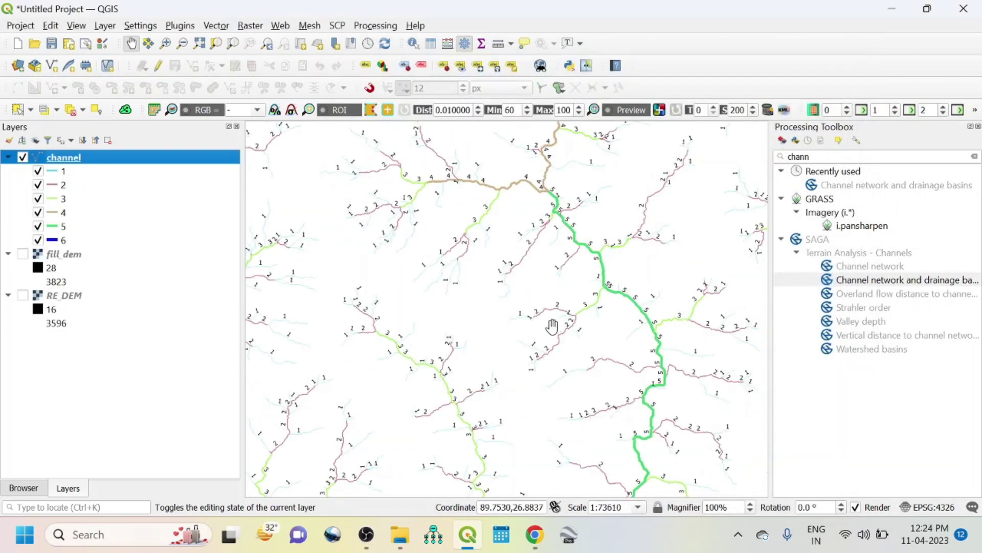
scroll(553, 326, "up", 1)
scroll(552, 327, "down", 1)
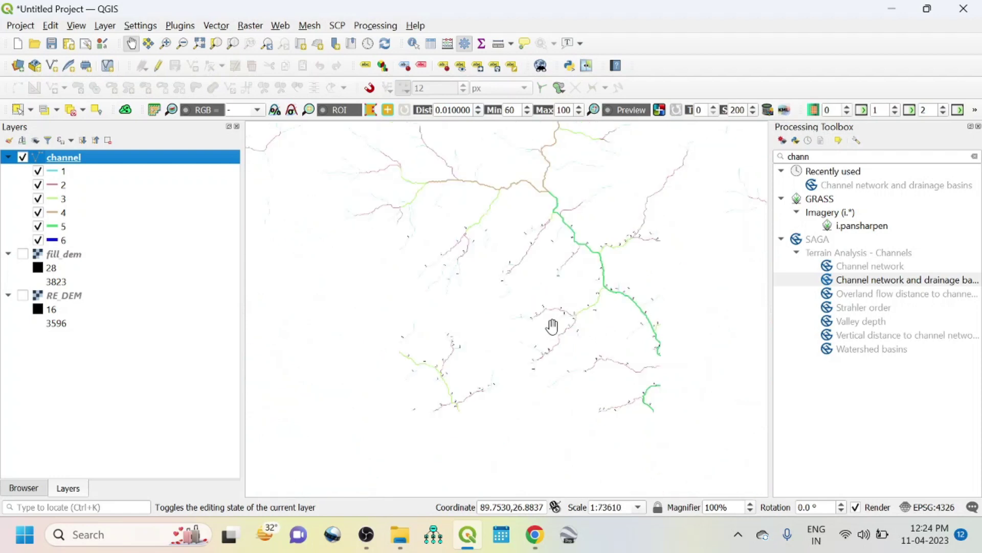
left_click_drag(621, 387, 591, 322)
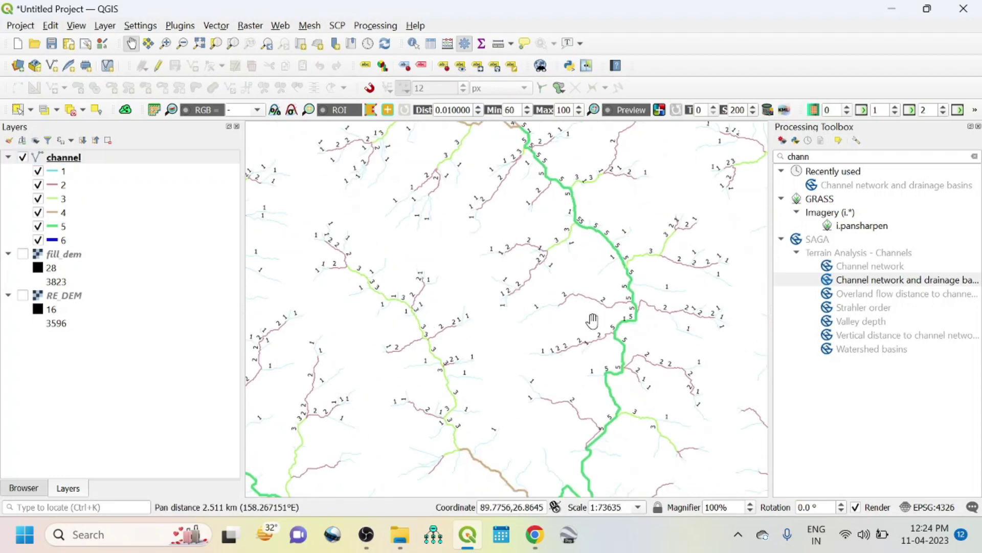
scroll(592, 323, "down", 2)
left_click_drag(568, 450, 584, 317)
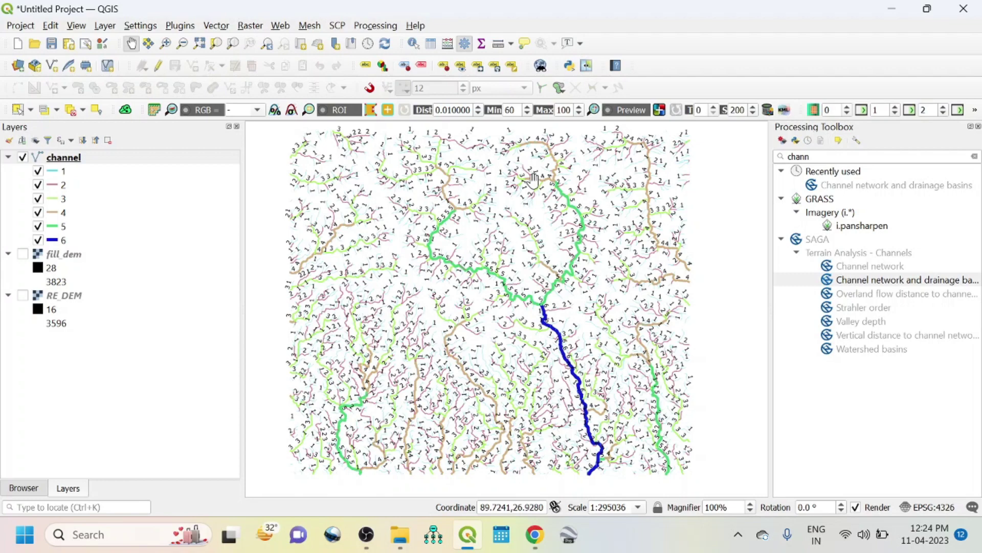
scroll(538, 189, "up", 1)
left_click_drag(619, 248, 632, 338)
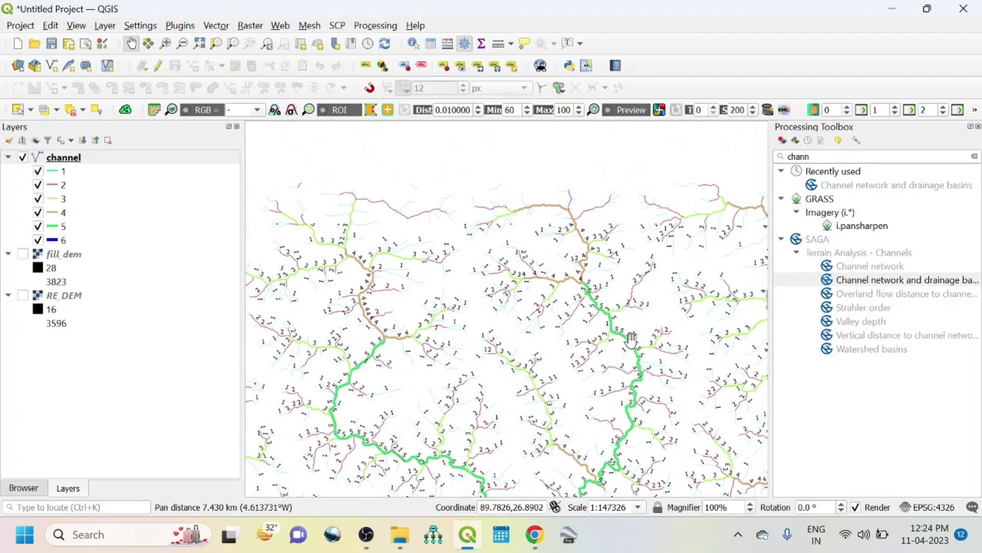
scroll(632, 338, "up", 1)
scroll(636, 338, "down", 1)
scroll(638, 339, "down", 1)
scroll(642, 339, "up", 2)
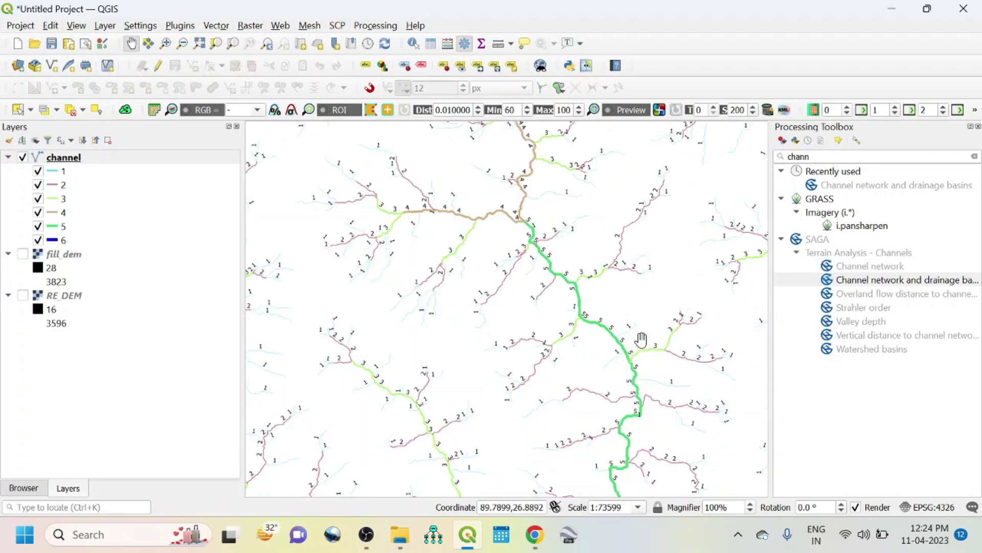
left_click_drag(642, 339, 643, 385)
mouse_move(665, 272)
left_mouse_down()
mouse_move(668, 364)
mouse_move(668, 322)
left_mouse_up()
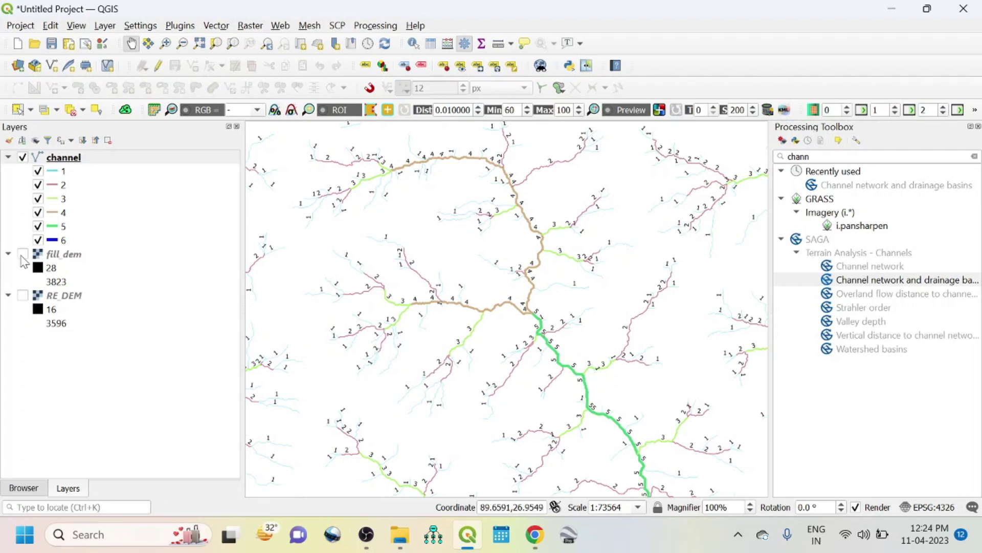
Show fill_dem as singleband pseudocolor with an inverted ramp, blue lowlands to red highs.
left_click(24, 254)
right_click(62, 256)
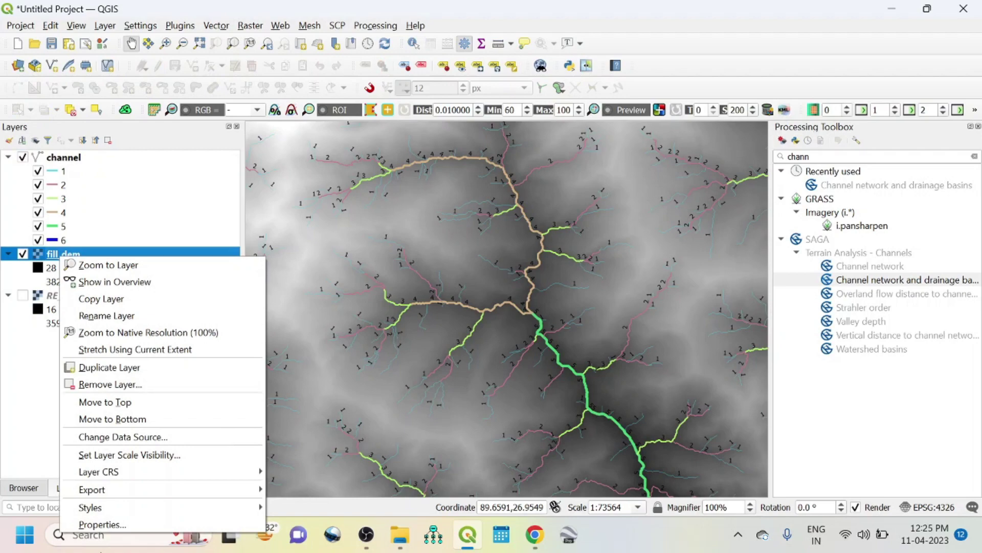
left_click(102, 525)
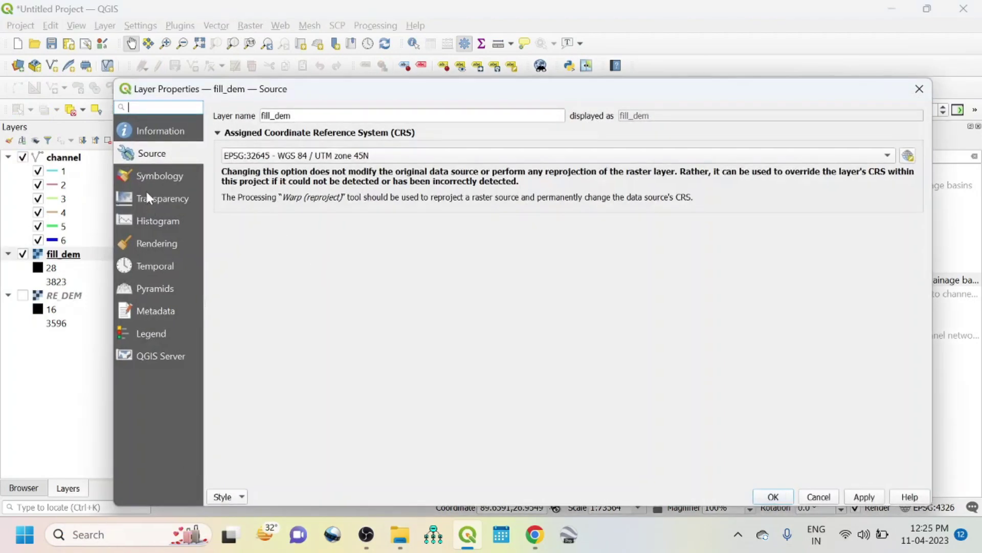
left_click(157, 178)
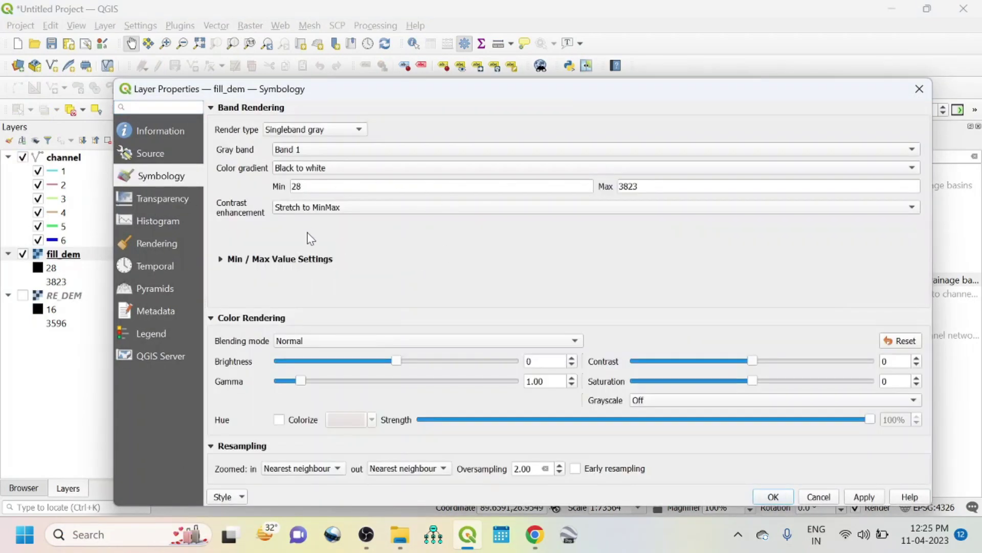
left_click(339, 130)
left_click(321, 144)
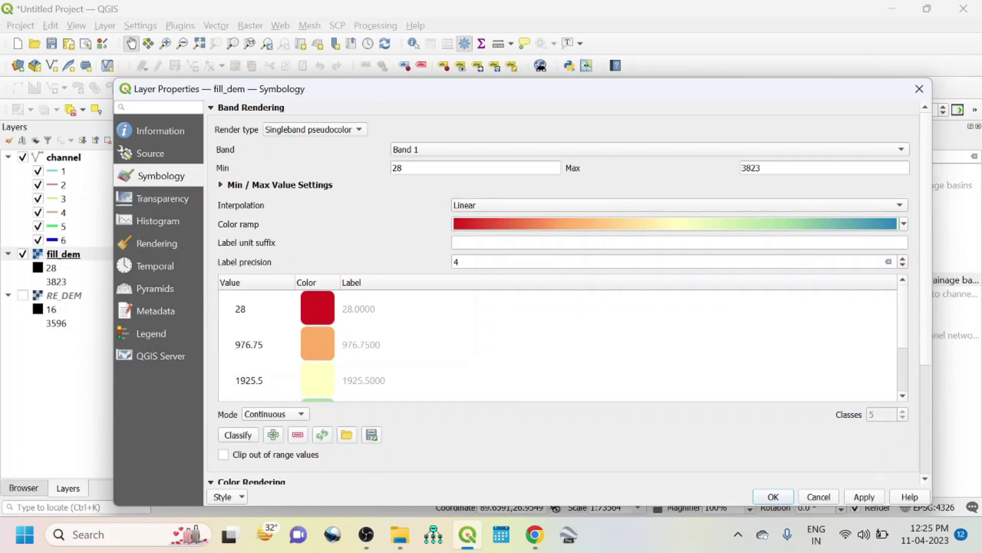
left_click(545, 226)
left_click(471, 239)
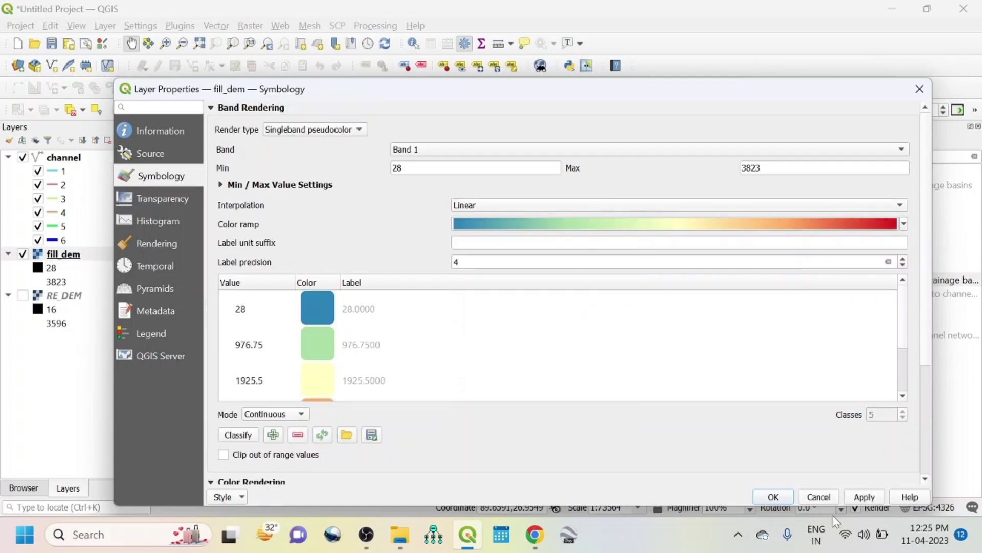
left_click(865, 497)
left_click(773, 496)
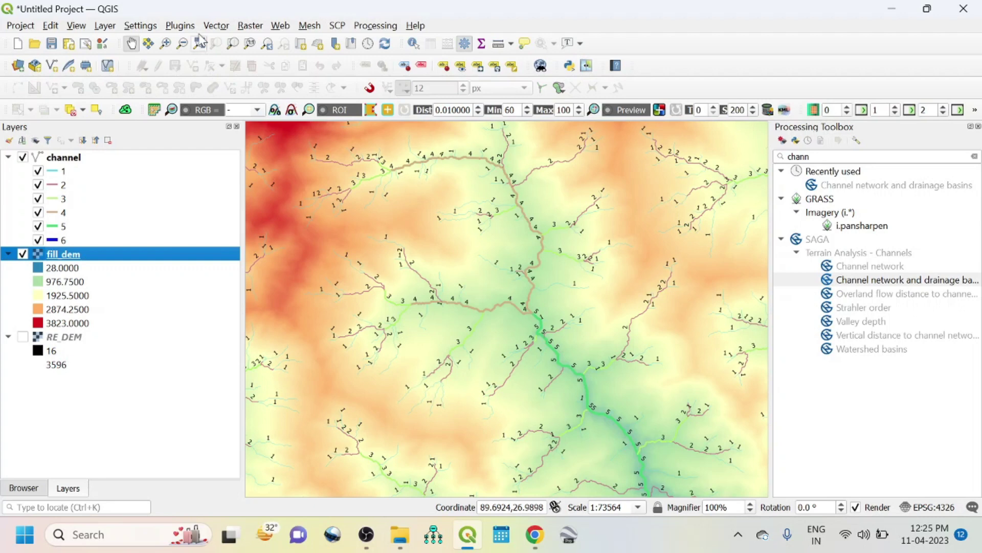
Run the Hillshade tool on fill_dem, saving the output as hill.tif.
left_click(250, 25)
mouse_move(271, 92)
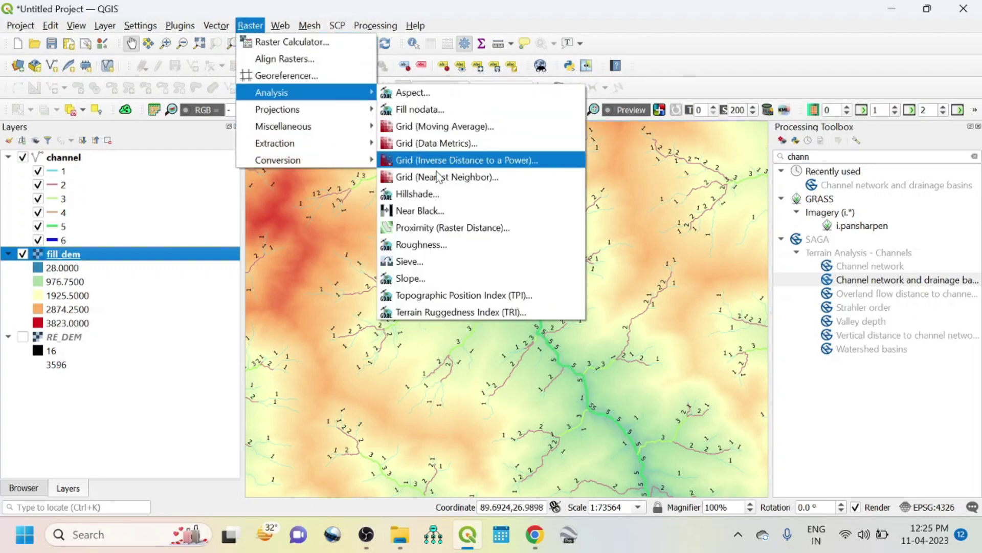
left_click(434, 202)
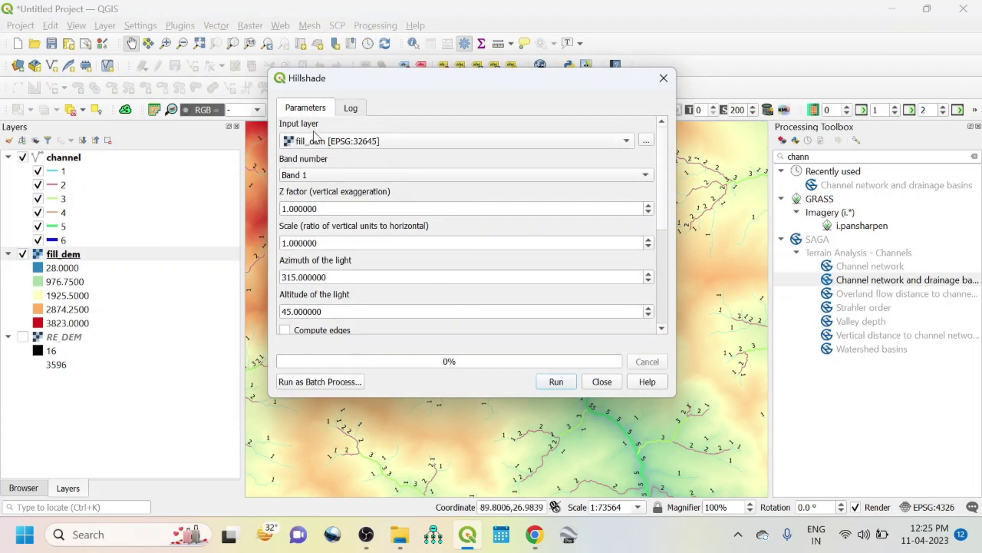
scroll(461, 230, "down", 1)
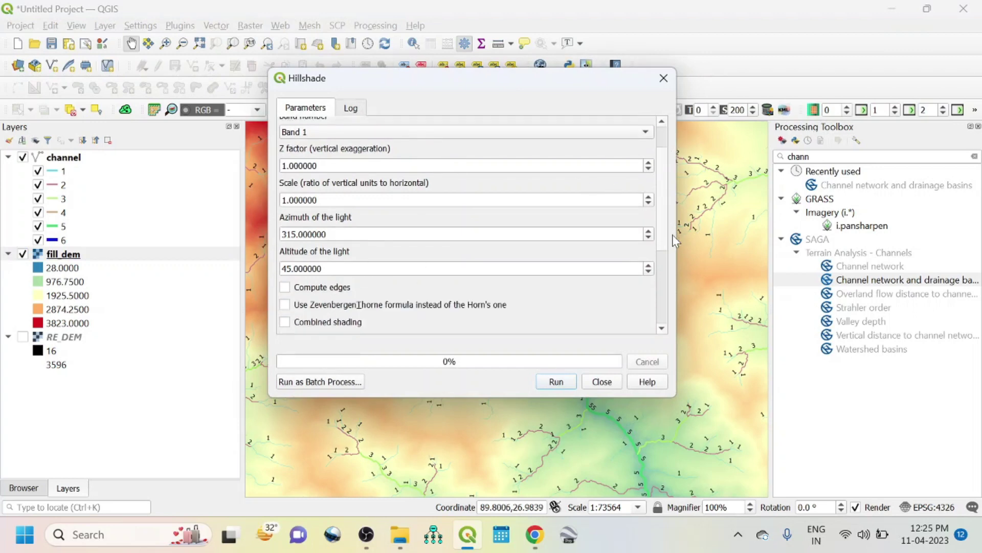
scroll(358, 153, "down", 3)
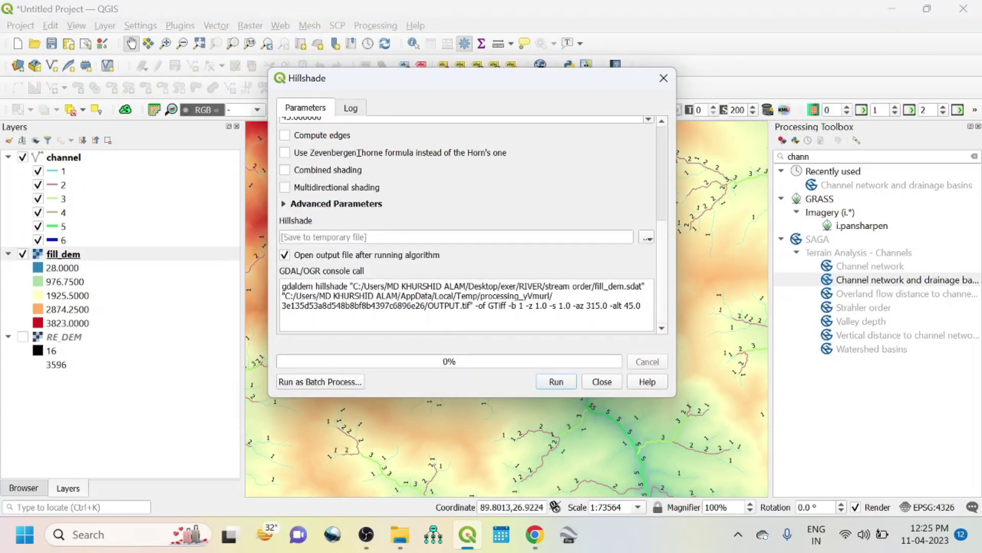
left_click(647, 238)
left_click(663, 270)
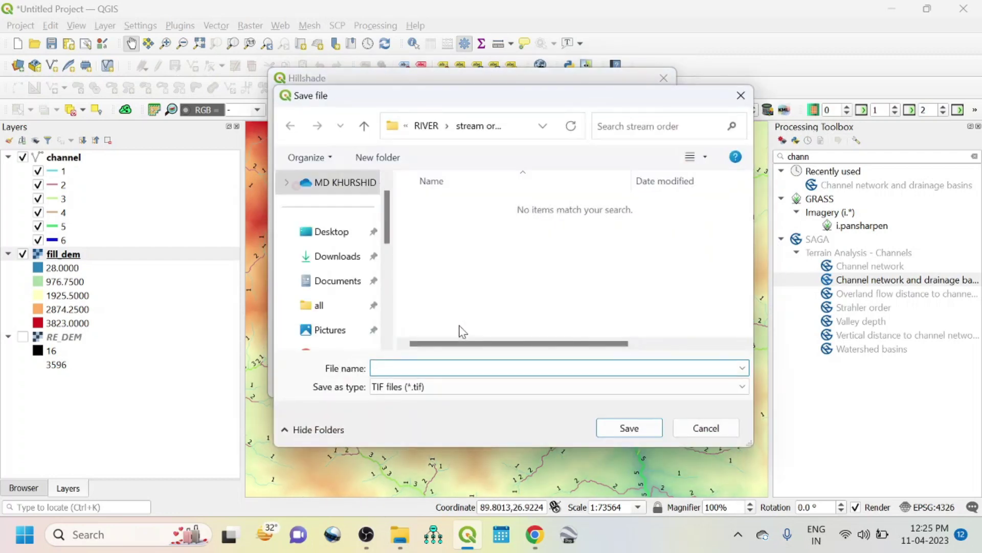
type("hoi")
key("BackSpace")
left_click(630, 430)
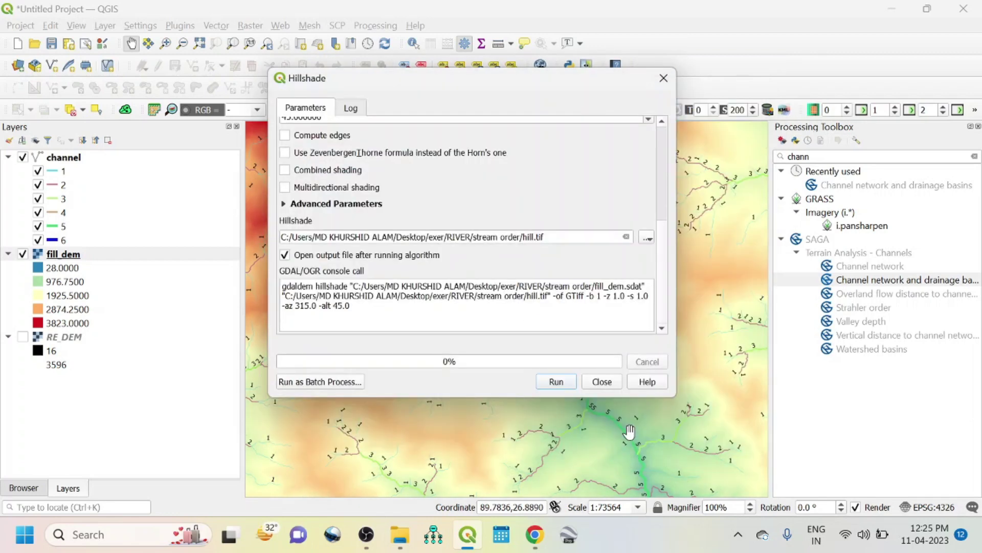
left_click(551, 383)
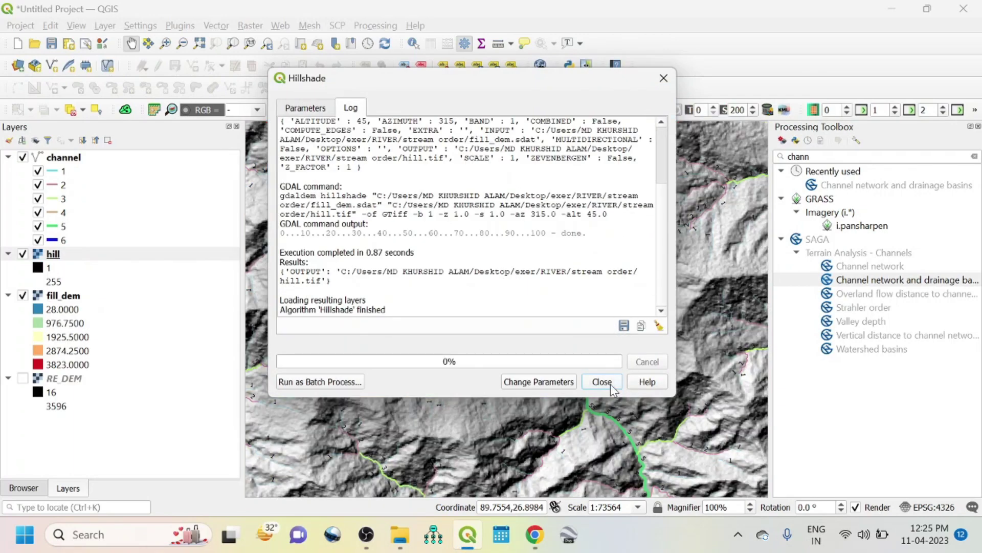
left_click(602, 381)
Set the hill layer's global opacity to 20% in its Transparency settings.
right_click(80, 256)
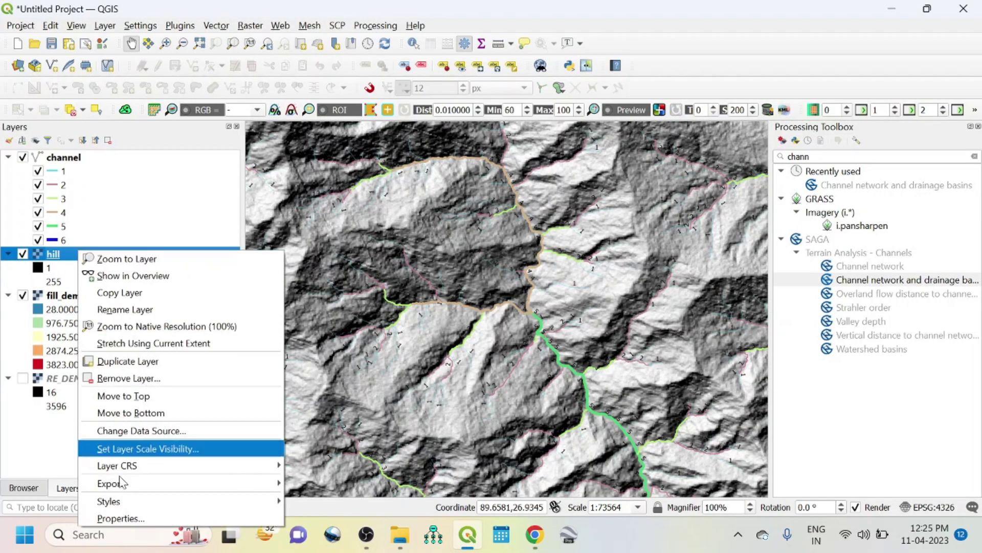
left_click(123, 518)
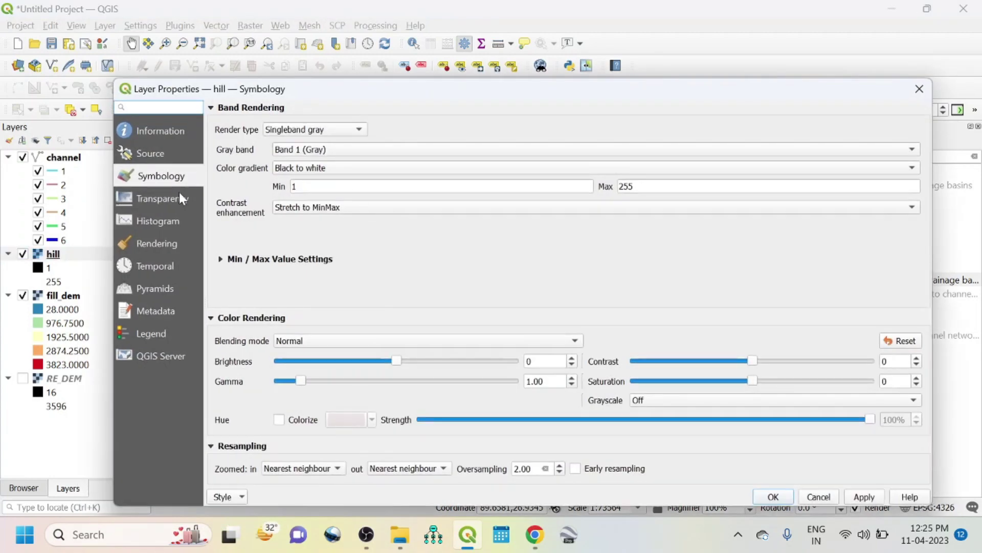
left_click(169, 197)
left_click(347, 131)
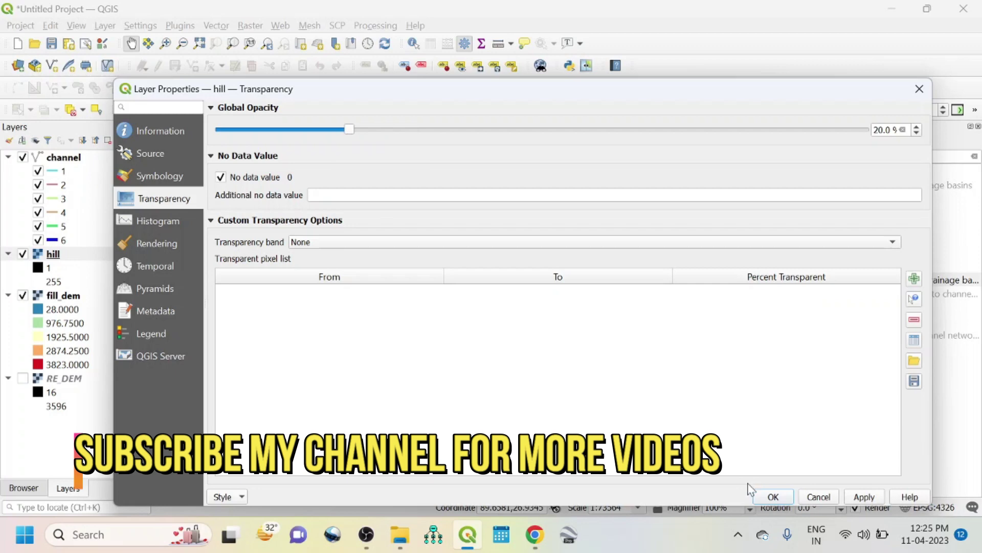
left_click(772, 496)
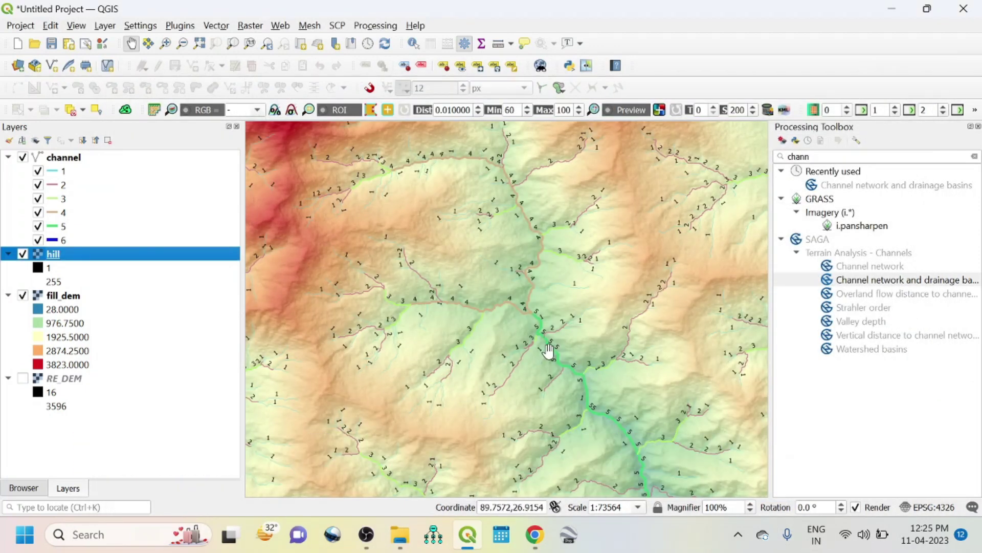
scroll(597, 363, "down", 1)
scroll(597, 365, "up", 2)
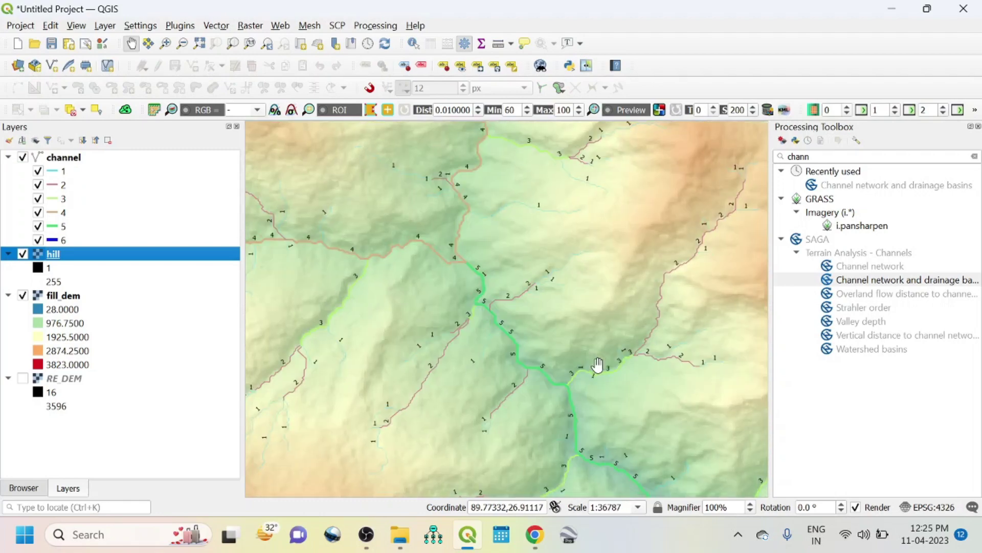
scroll(598, 364, "down", 1)
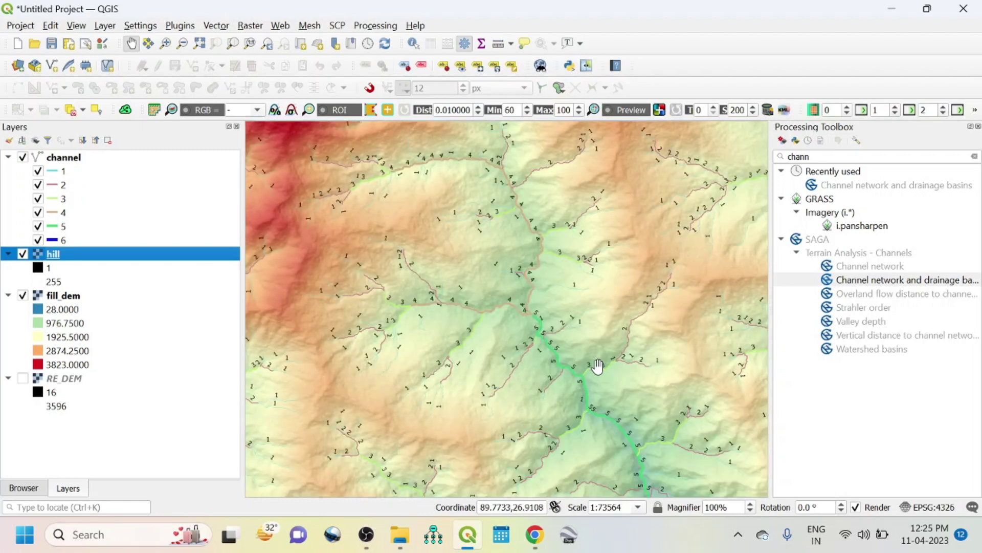
Pan across the channel network over the shaded relief to centre the main channel.
mouse_move(636, 288)
left_mouse_down()
mouse_move(656, 316)
mouse_move(651, 164)
left_mouse_up()
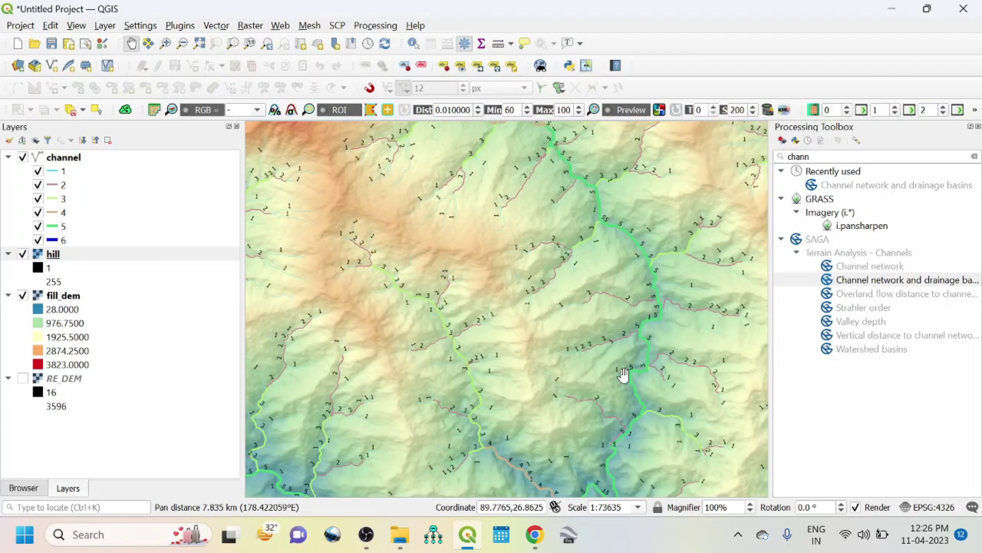
left_click_drag(625, 377, 619, 119)
left_click_drag(652, 220, 658, 278)
scroll(660, 274, "down", 1)
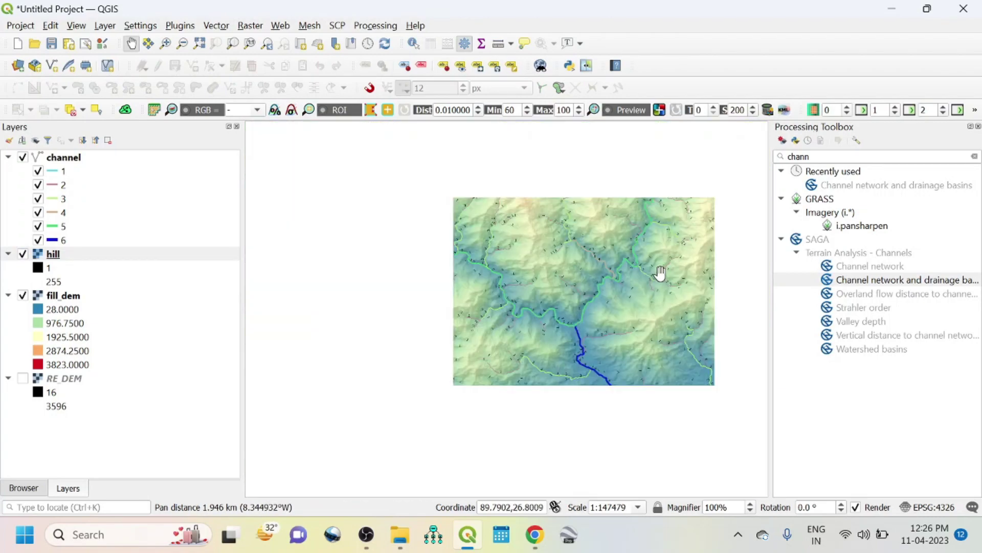
scroll(660, 274, "up", 1)
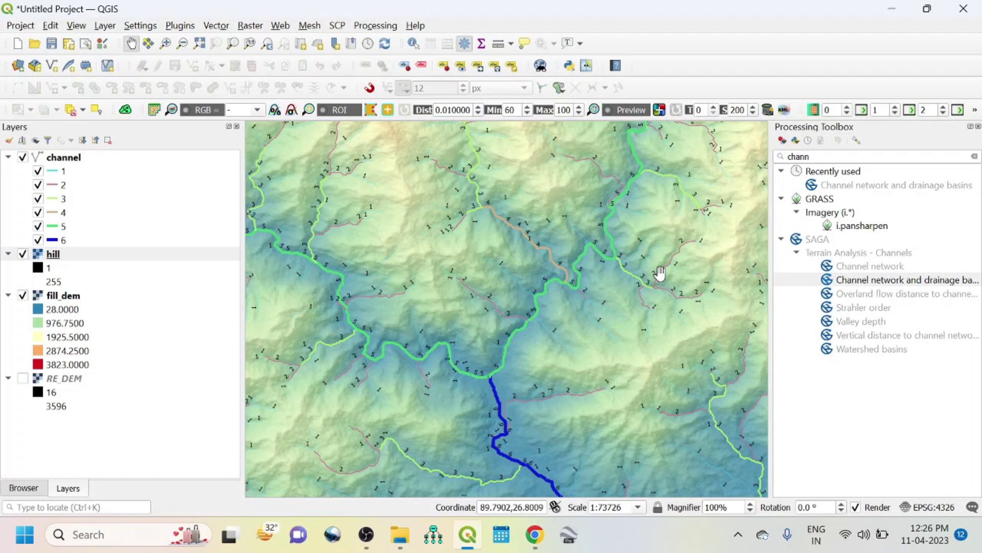
left_click_drag(597, 228, 634, 279)
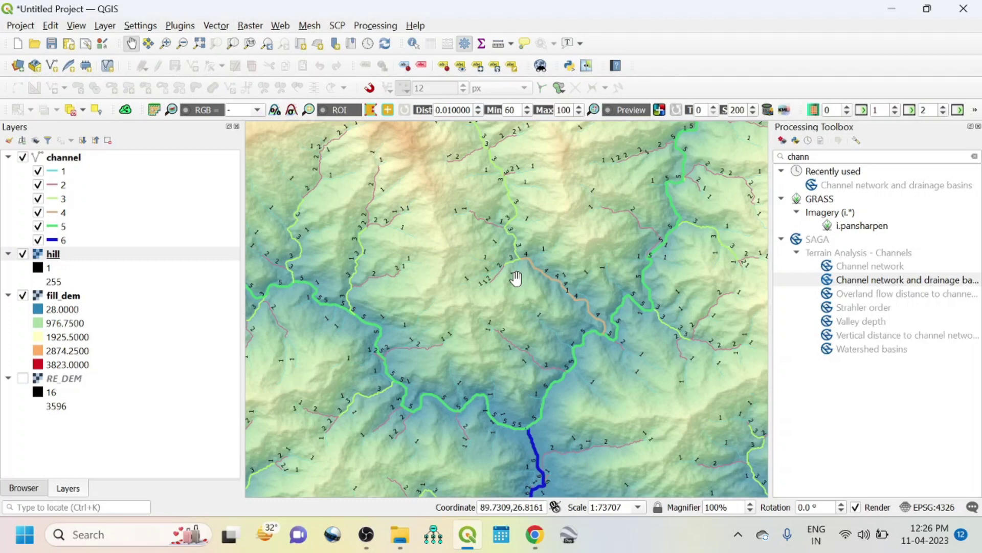
scroll(515, 278, "up", 1)
scroll(517, 278, "up", 1)
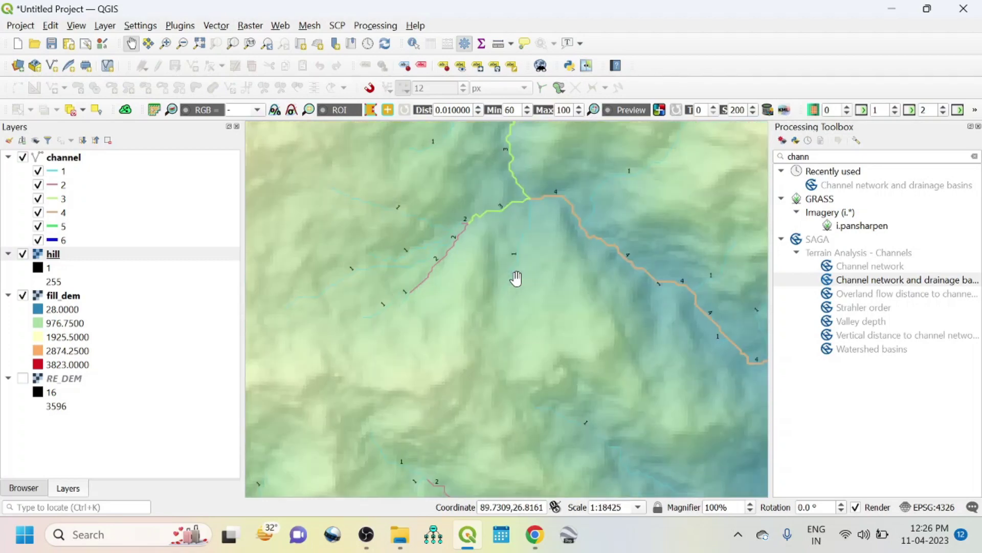